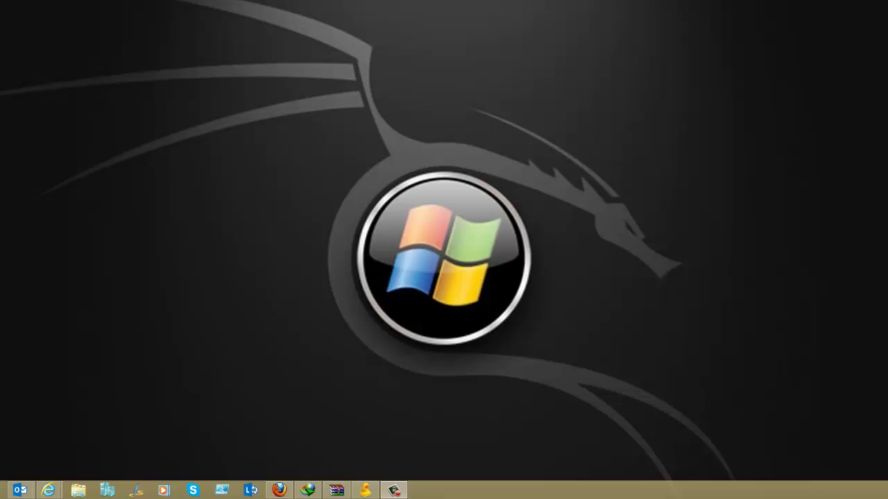
pyautogui.click(20, 491)
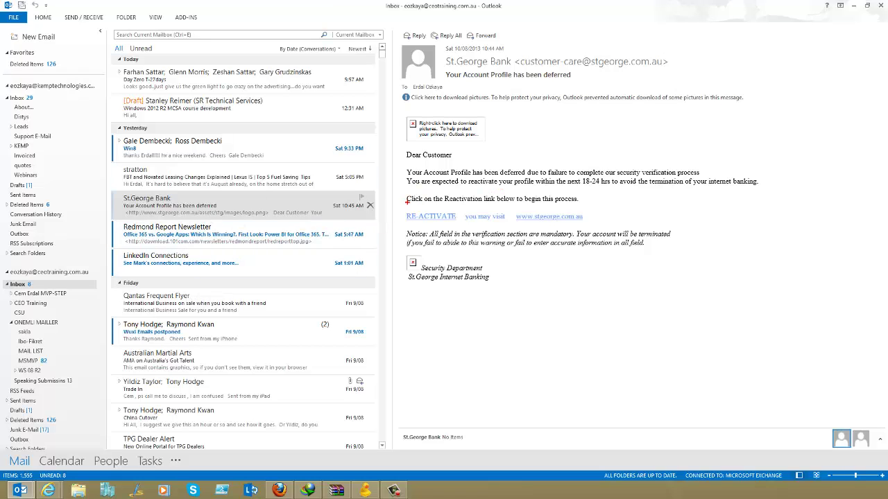
pyautogui.moveTo(407, 201)
pyautogui.mouseDown()
pyautogui.moveTo(408, 217)
pyautogui.moveTo(492, 229)
pyautogui.moveTo(613, 224)
pyautogui.mouseUp()
pyautogui.moveTo(664, 214); pyautogui.dragTo(583, 222)
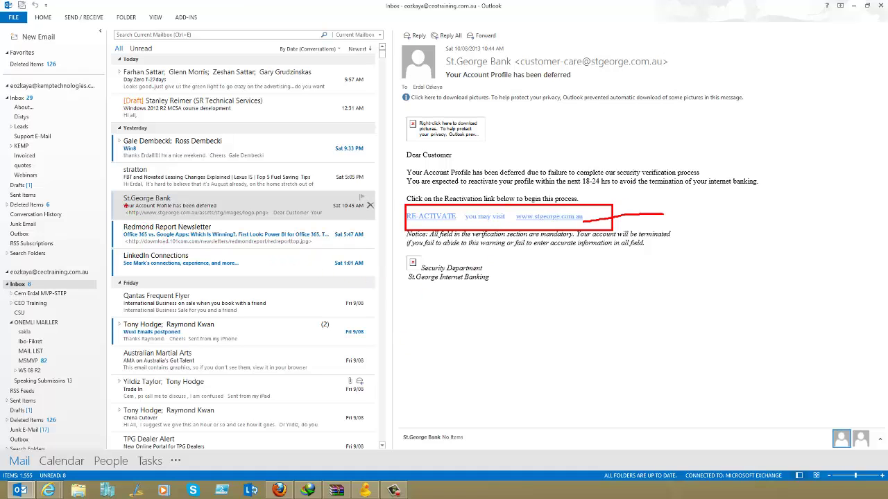
# - Annotate the St.George Bank message in the inbox list in red, undo the first mark, and clear all drawings
pyautogui.moveTo(122, 205); pyautogui.dragTo(73, 173)
pyautogui.hotkey('ctrl', 'z')
pyautogui.moveTo(149, 219); pyautogui.dragTo(191, 219)
pyautogui.press('Escape')
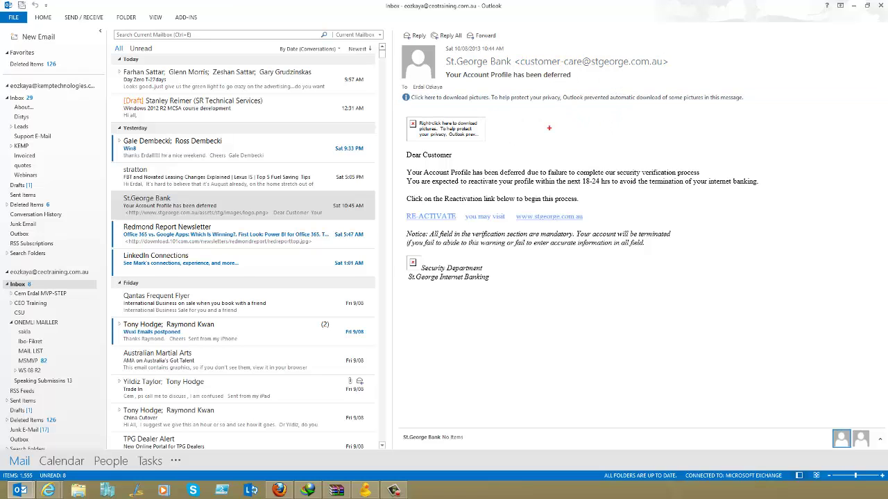
pyautogui.moveTo(442, 49)
pyautogui.mouseDown()
pyautogui.moveTo(443, 59)
pyautogui.moveTo(526, 77)
pyautogui.moveTo(496, 50)
pyautogui.moveTo(681, 70)
pyautogui.mouseUp()
pyautogui.moveTo(635, 88)
pyautogui.mouseDown()
pyautogui.moveTo(633, 76)
pyautogui.moveTo(652, 80)
pyautogui.mouseUp()
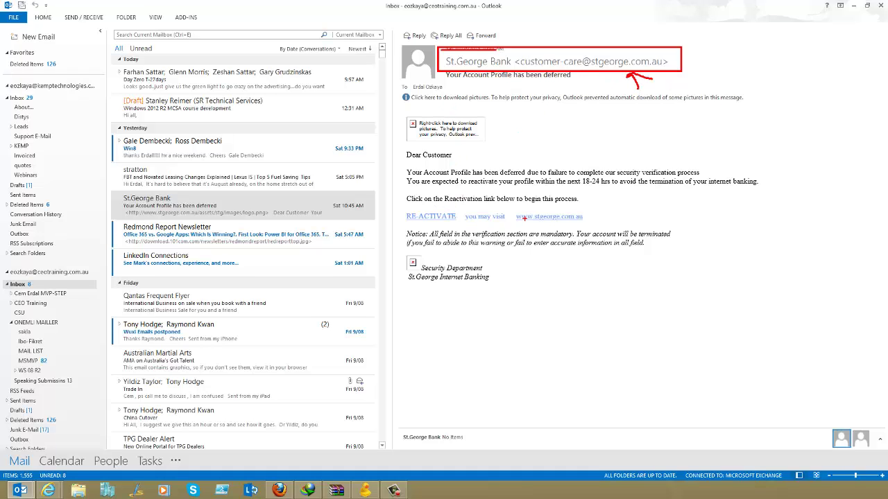
pyautogui.moveTo(523, 218); pyautogui.dragTo(584, 218)
pyautogui.press('Escape')
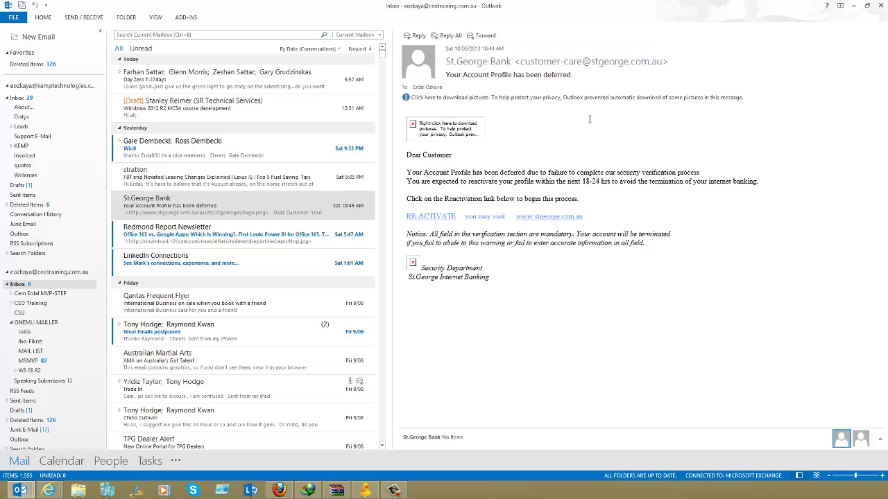
# - Open the St.George Bank message in its own window and examine the Internet headers in its properties
pyautogui.doubleClick(261, 203)
pyautogui.doubleClick(208, 205)
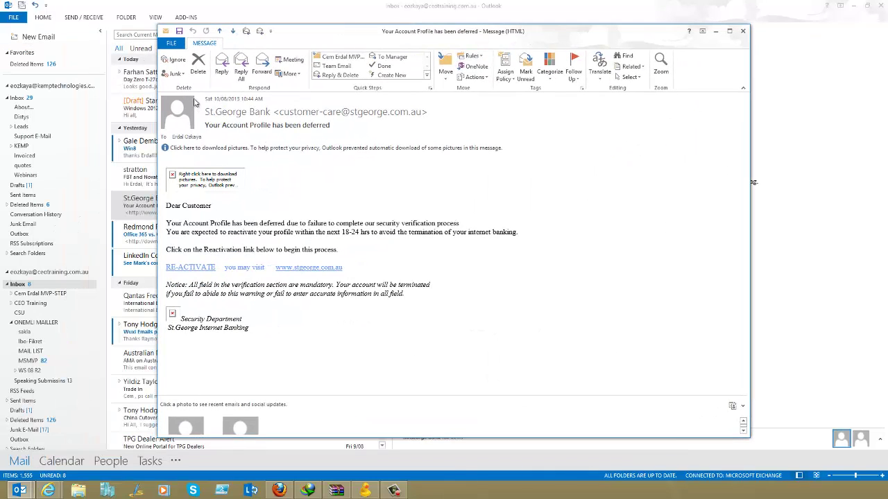
pyautogui.click(171, 43)
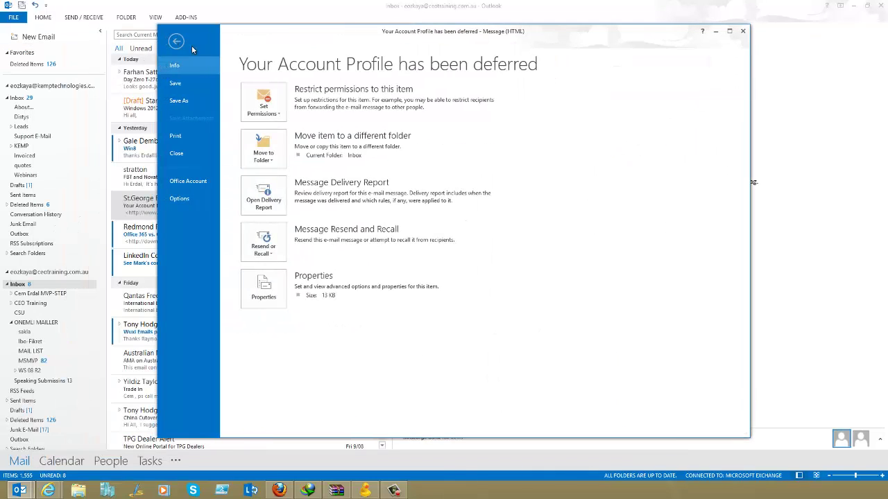
pyautogui.click(264, 286)
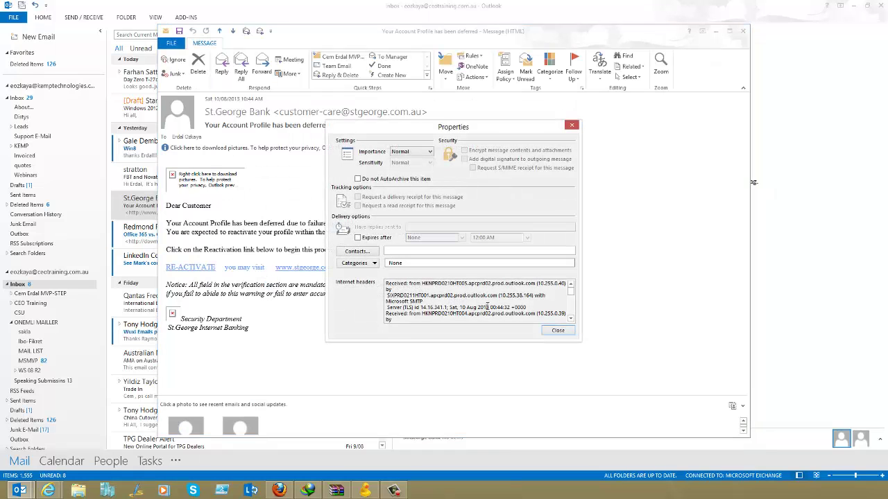
pyautogui.scroll(-5, 488, 306)
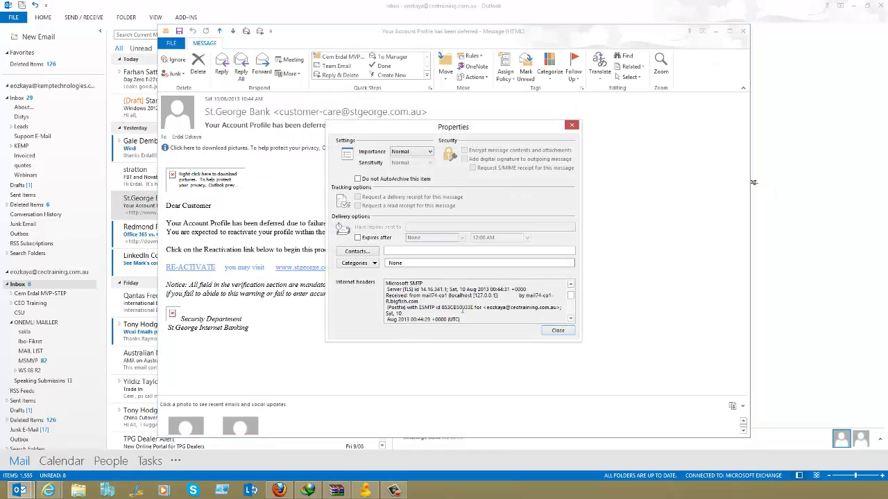
pyautogui.scroll(-2, 459, 291)
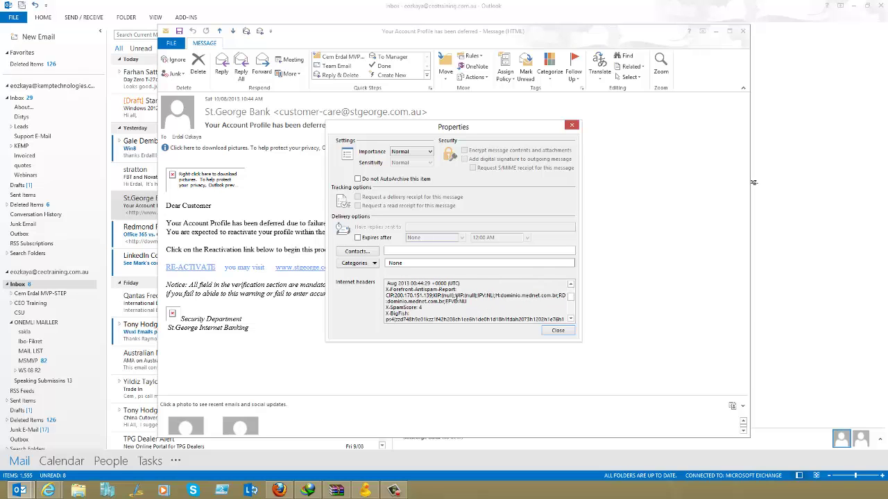
pyautogui.scroll(-6, 496, 303)
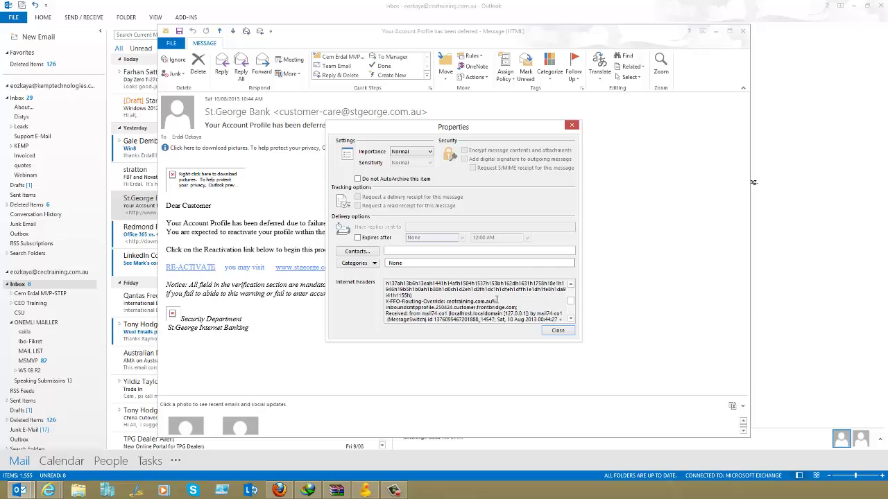
pyautogui.scroll(-5, 480, 299)
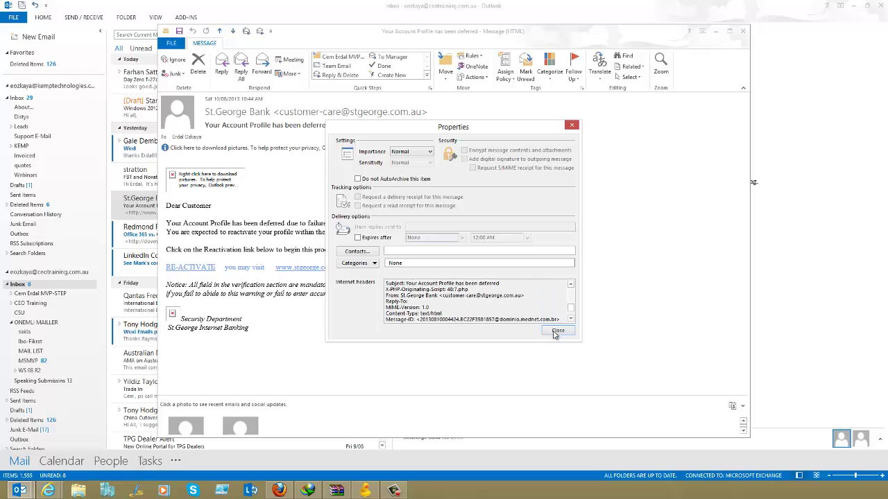
pyautogui.click(556, 330)
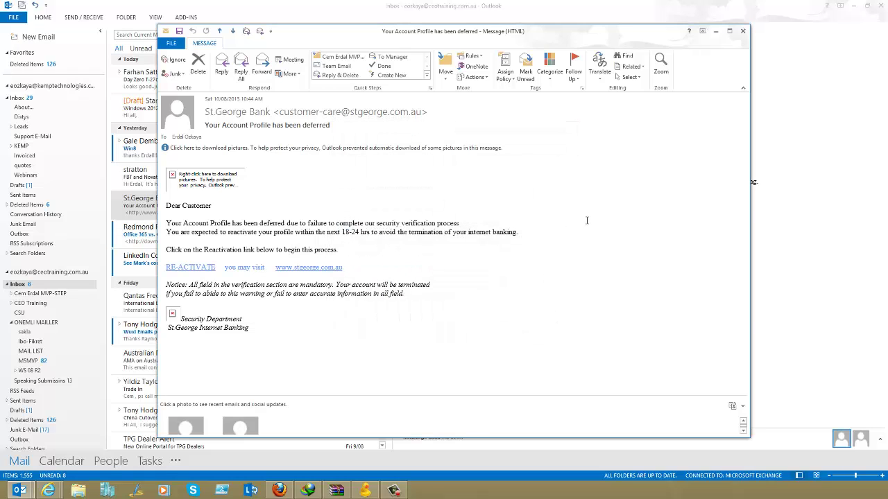
pyautogui.moveTo(313, 271)
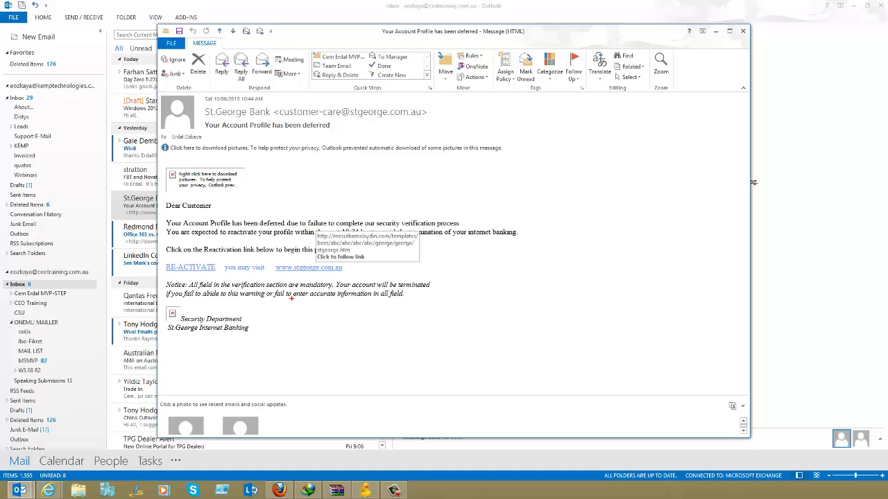
pyautogui.moveTo(291, 297); pyautogui.dragTo(298, 278)
pyautogui.moveTo(274, 234)
pyautogui.mouseDown()
pyautogui.moveTo(331, 256)
pyautogui.moveTo(423, 263)
pyautogui.mouseUp()
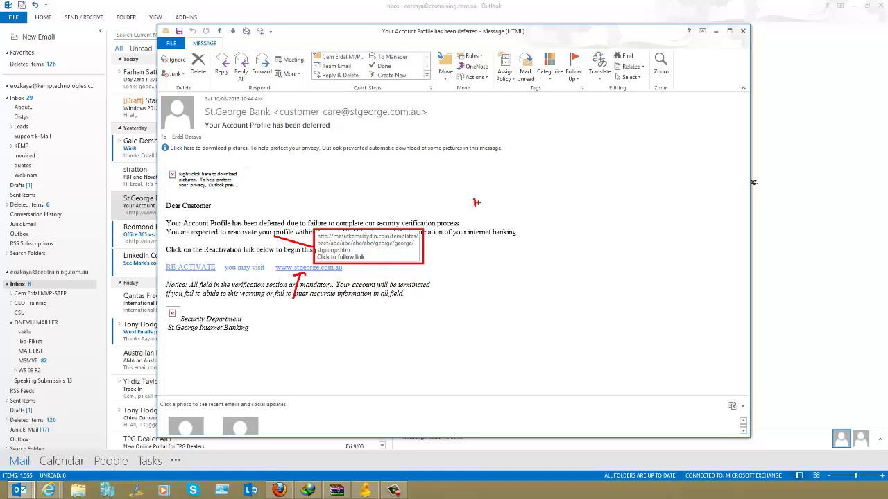
# - Draw the circled numbers 1 and 2 beside the message text, mark the revealed link target, and clear the drawings
pyautogui.moveTo(466, 187)
pyautogui.mouseDown()
pyautogui.moveTo(493, 219)
pyautogui.moveTo(453, 198)
pyautogui.mouseUp()
pyautogui.moveTo(471, 247)
pyautogui.mouseDown()
pyautogui.moveTo(470, 256)
pyautogui.moveTo(487, 256)
pyautogui.mouseUp()
pyautogui.moveTo(469, 233)
pyautogui.mouseDown()
pyautogui.moveTo(484, 234)
pyautogui.moveTo(463, 237)
pyautogui.mouseUp()
pyautogui.moveTo(506, 255); pyautogui.dragTo(517, 256)
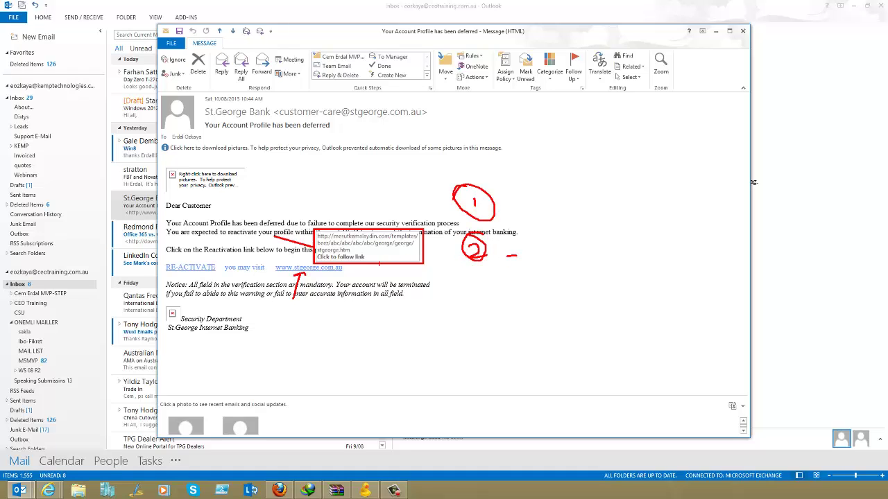
pyautogui.moveTo(394, 246); pyautogui.dragTo(408, 243)
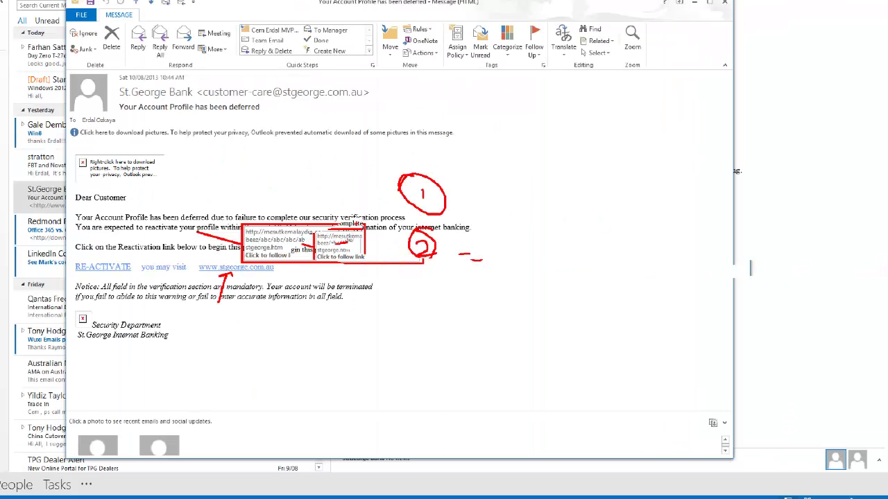
pyautogui.press('Escape')
pyautogui.moveTo(311, 270)
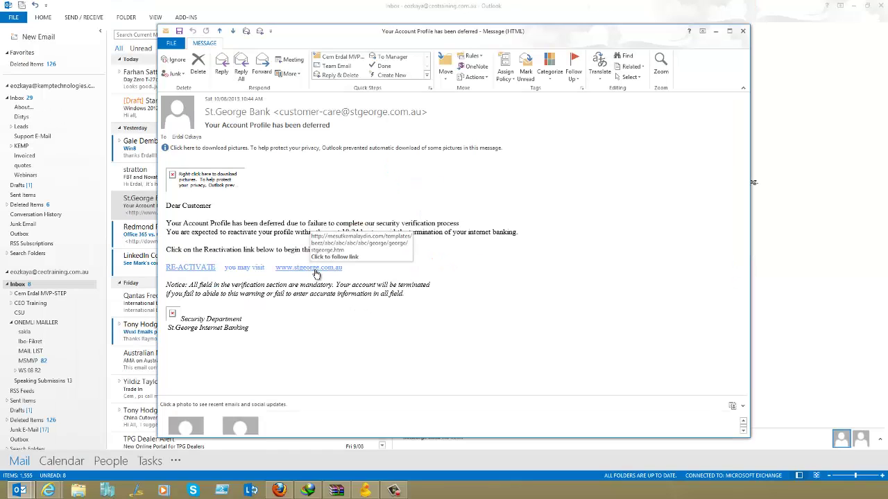
pyautogui.rightClick(314, 270)
pyautogui.click(348, 310)
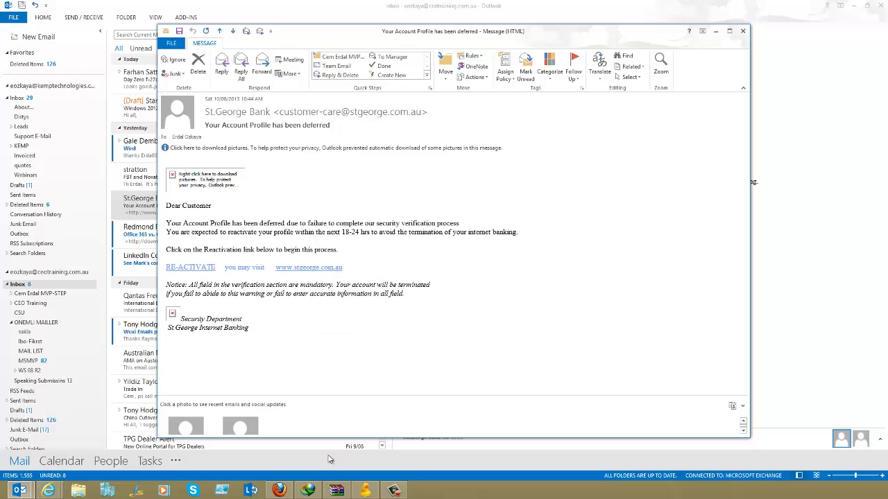
pyautogui.click(276, 491)
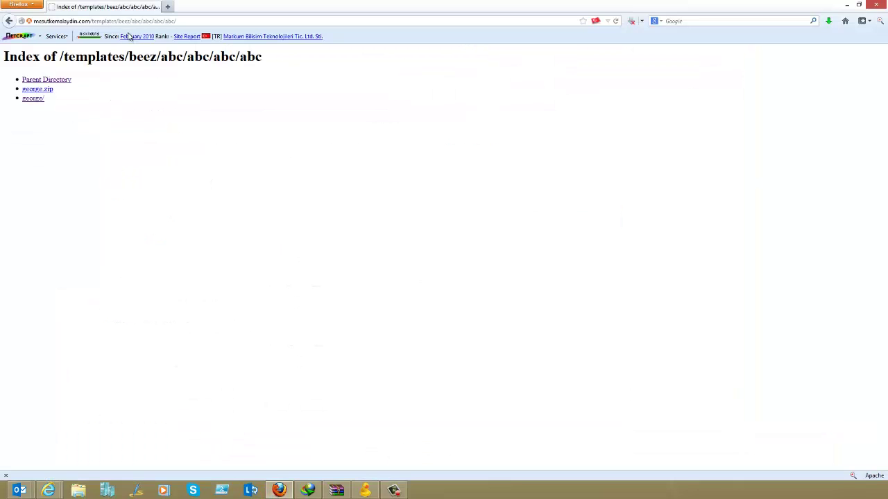
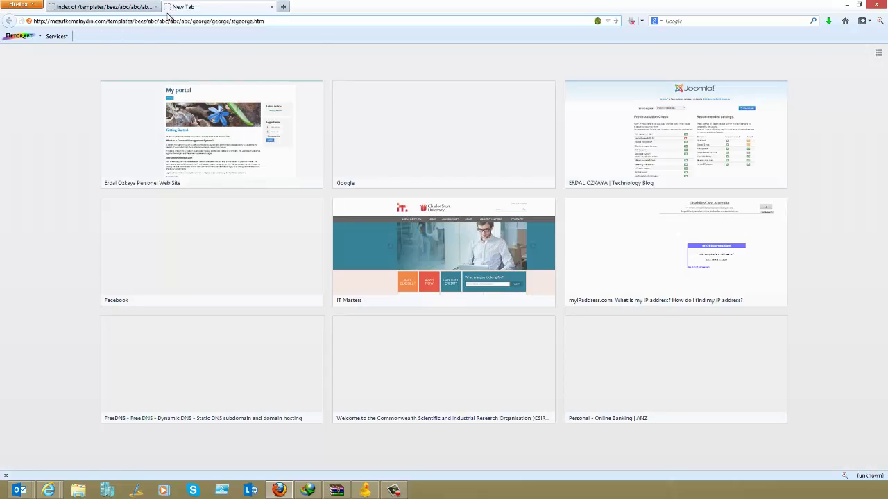
pyautogui.press('Return')
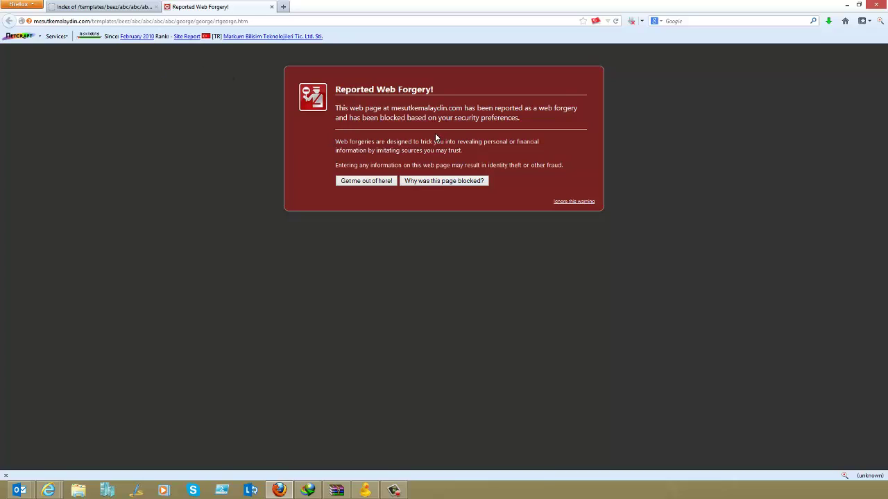
pyautogui.click(435, 181)
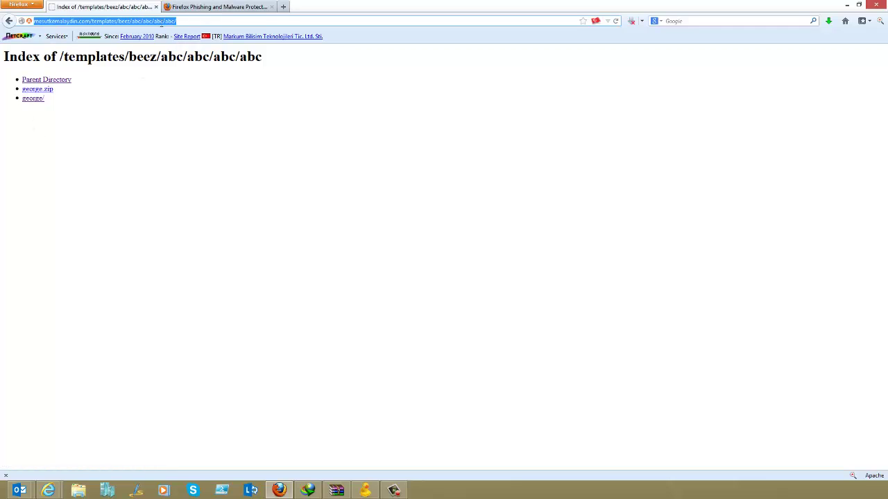
# - Browse the site's directory index through the parent and abc/ folders and try to download george.zip
pyautogui.click(186, 23)
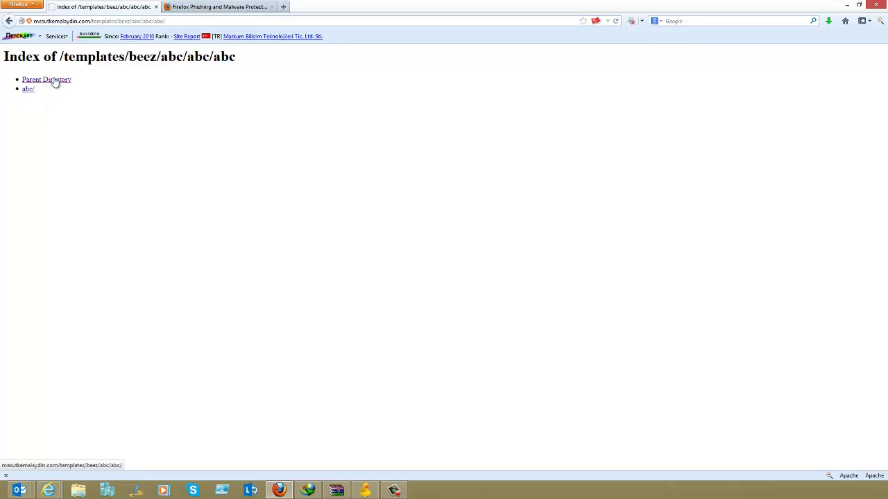
pyautogui.click(26, 91)
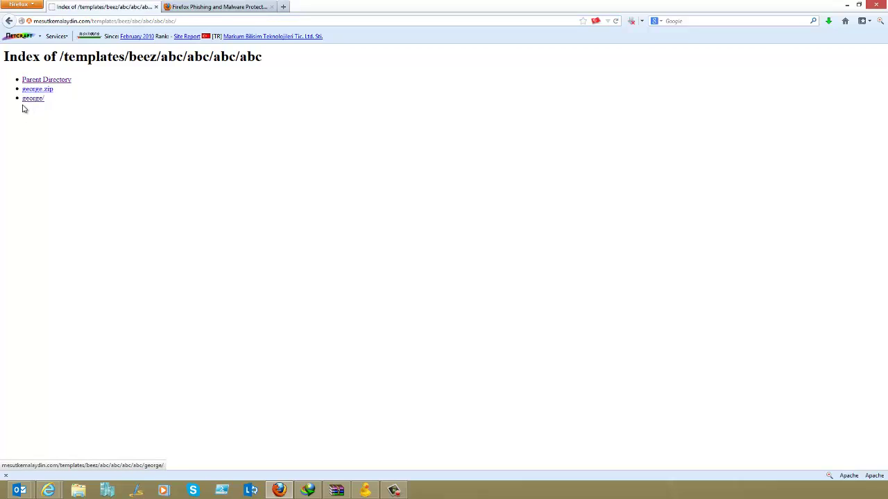
pyautogui.click(38, 90)
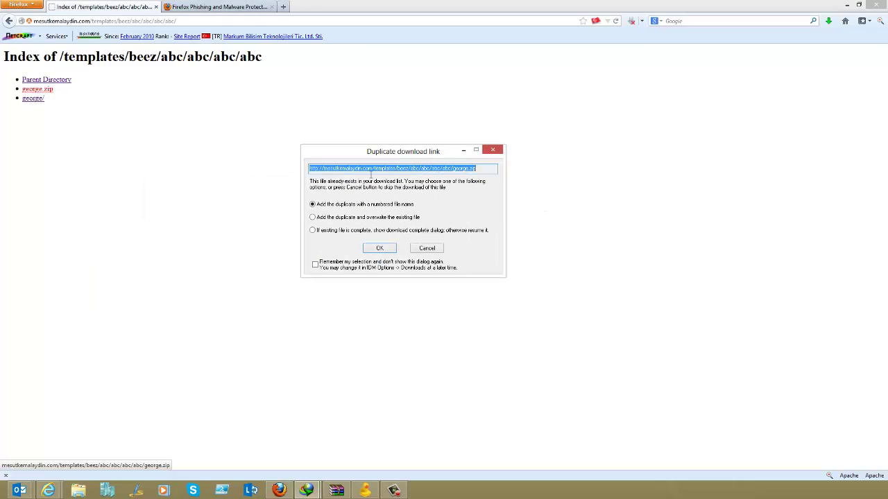
pyautogui.click(430, 249)
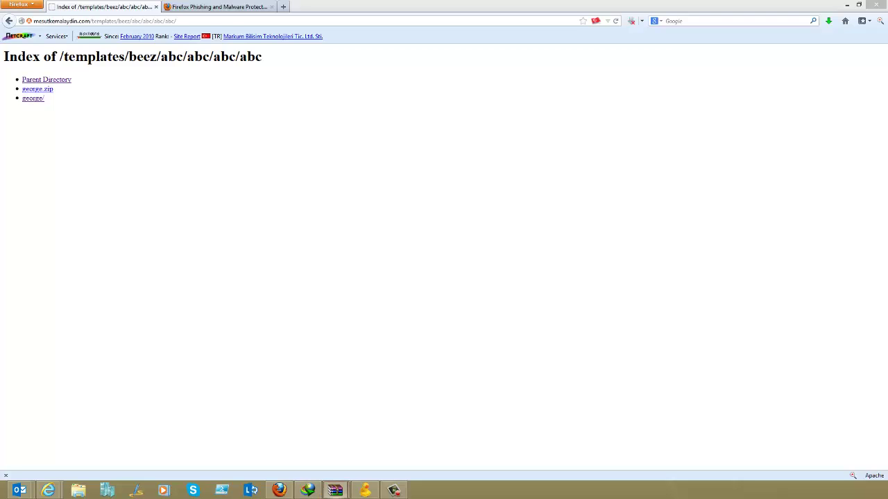
# - Switch to WinRAR, open the nested george folder inside george.zip, and select news.html
pyautogui.click(335, 490)
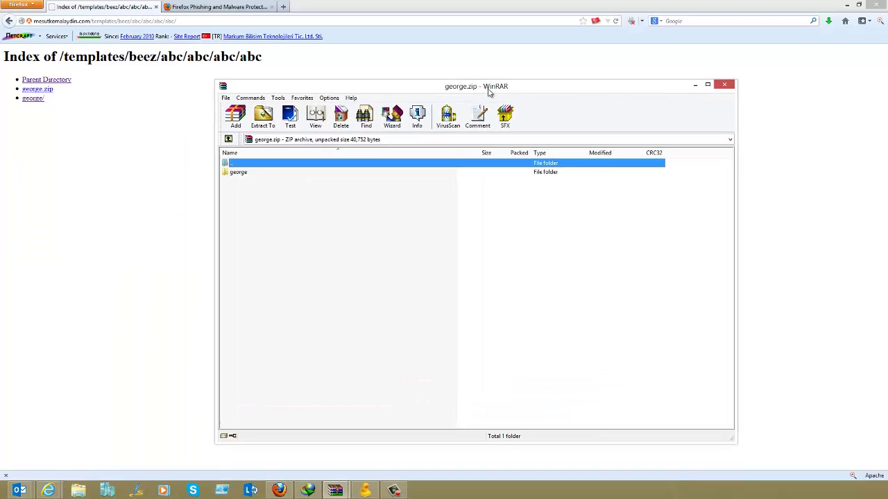
pyautogui.doubleClick(240, 174)
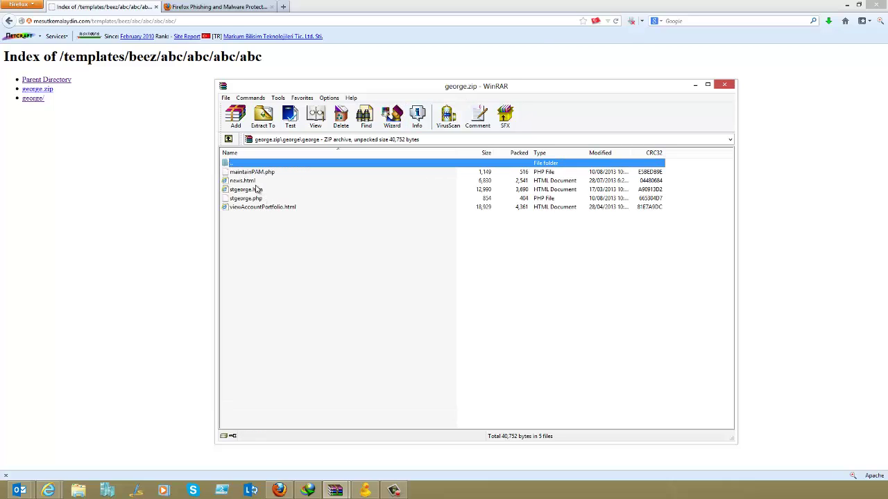
pyautogui.click(241, 181)
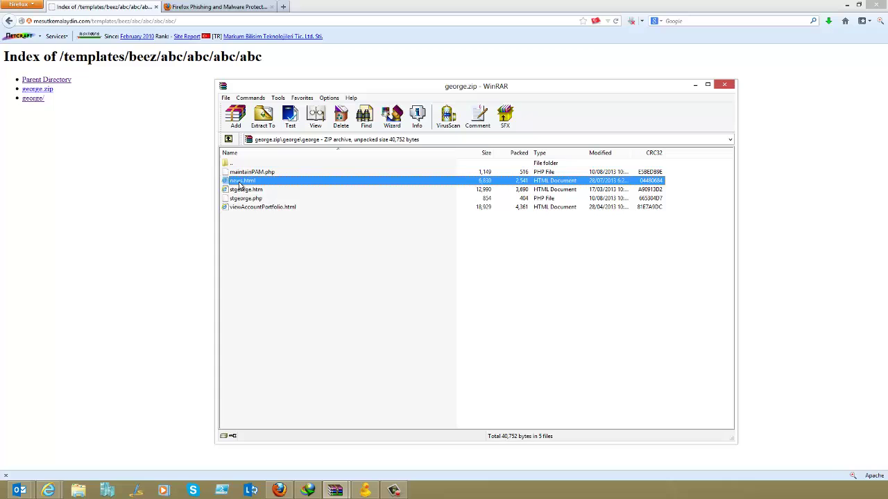
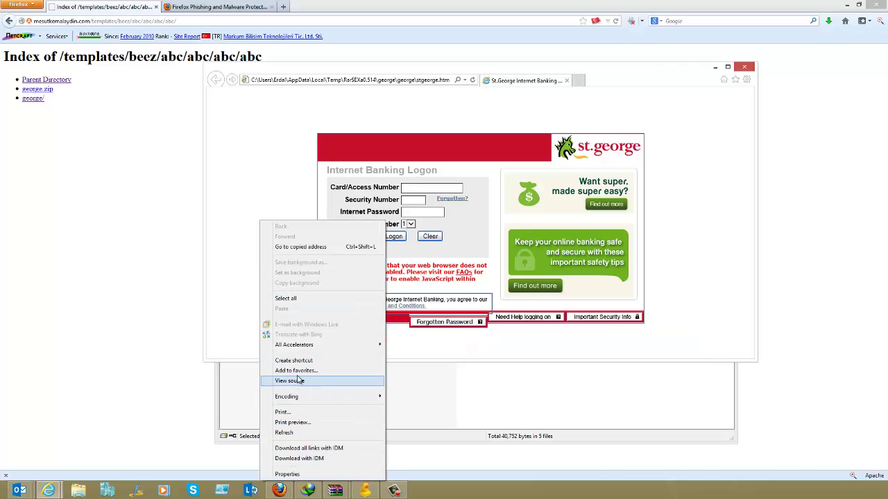
# - Open the source code of the fake stgeorge.htm logon page and examine its JavaScript functions down to the security number handling
pyautogui.click(291, 381)
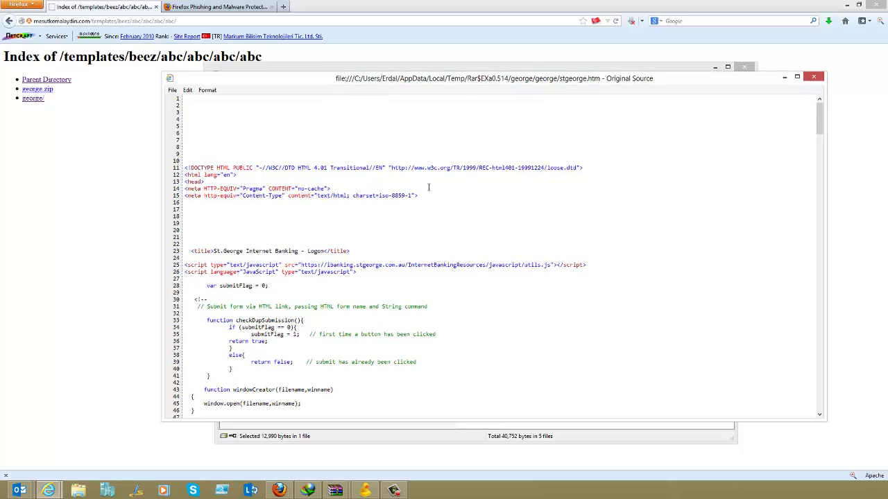
pyautogui.scroll(-7, 361, 306)
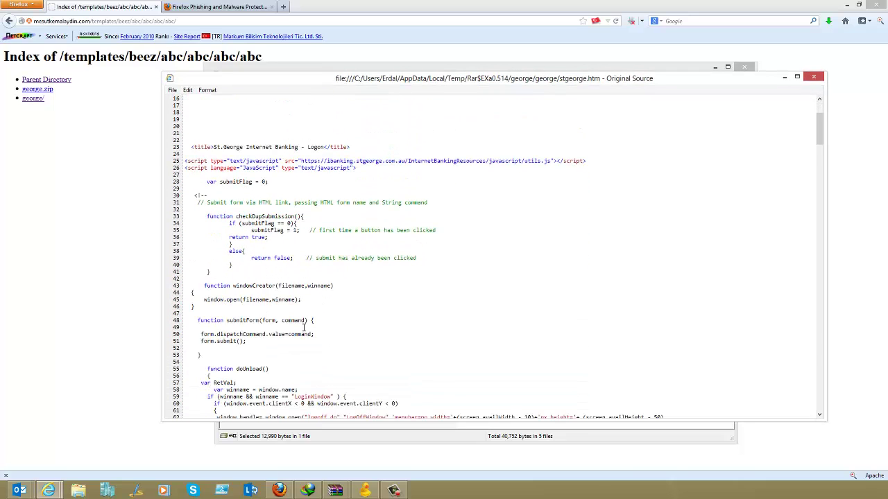
pyautogui.scroll(-9, 285, 330)
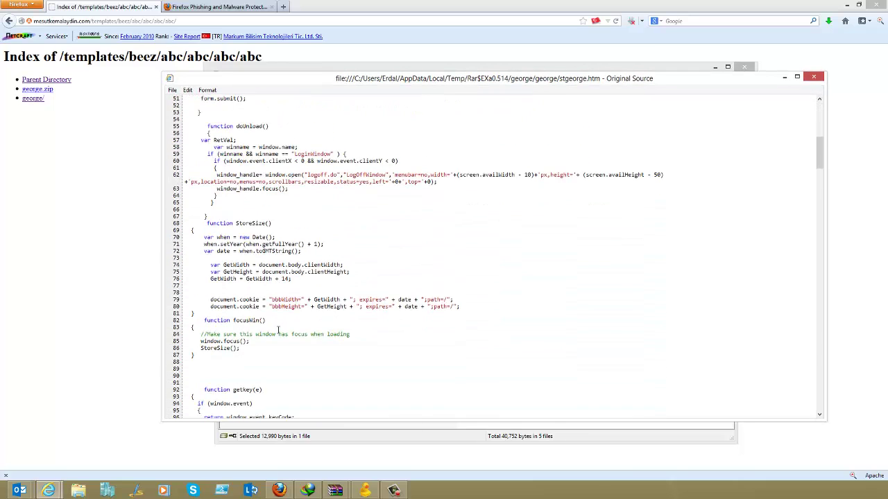
pyautogui.scroll(-4, 277, 331)
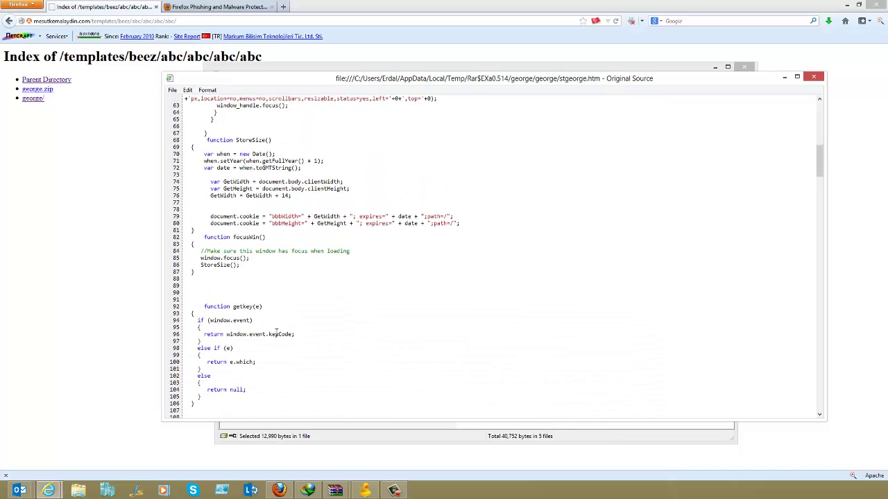
pyautogui.scroll(-15, 276, 334)
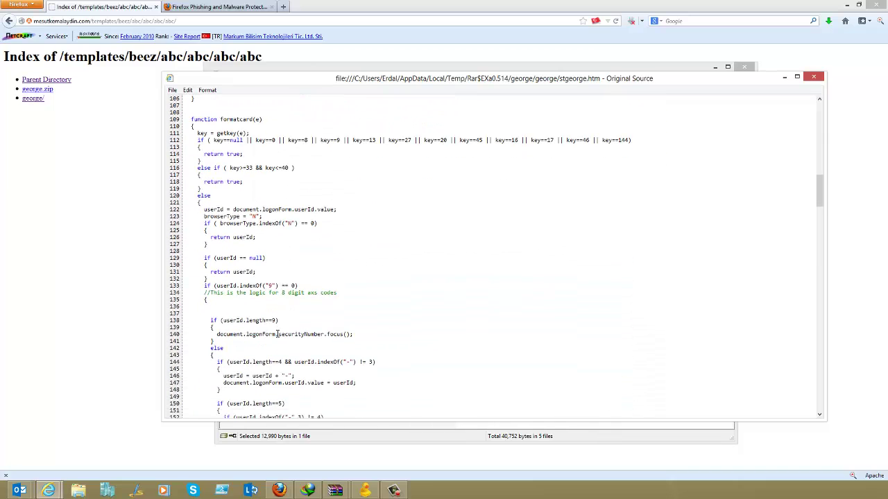
pyautogui.scroll(-4, 278, 335)
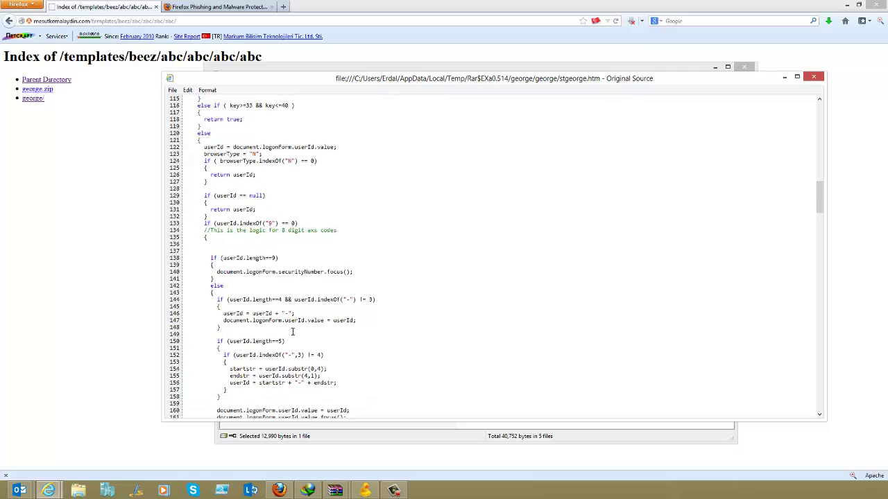
pyautogui.scroll(-15, 292, 331)
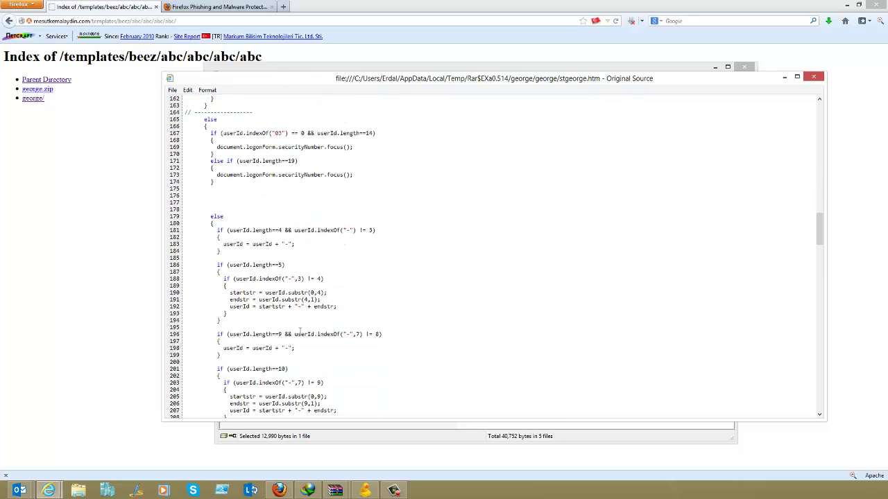
pyautogui.scroll(-9, 299, 331)
pyautogui.scroll(-6, 303, 265)
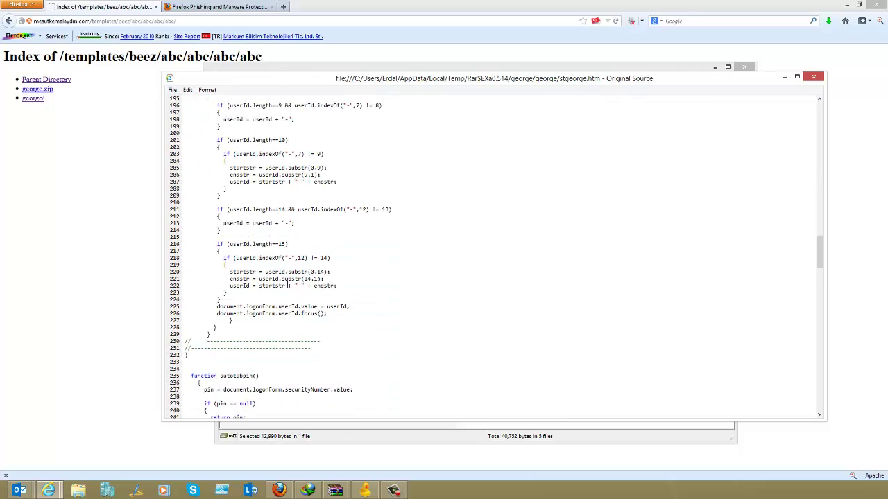
pyautogui.scroll(-3, 285, 323)
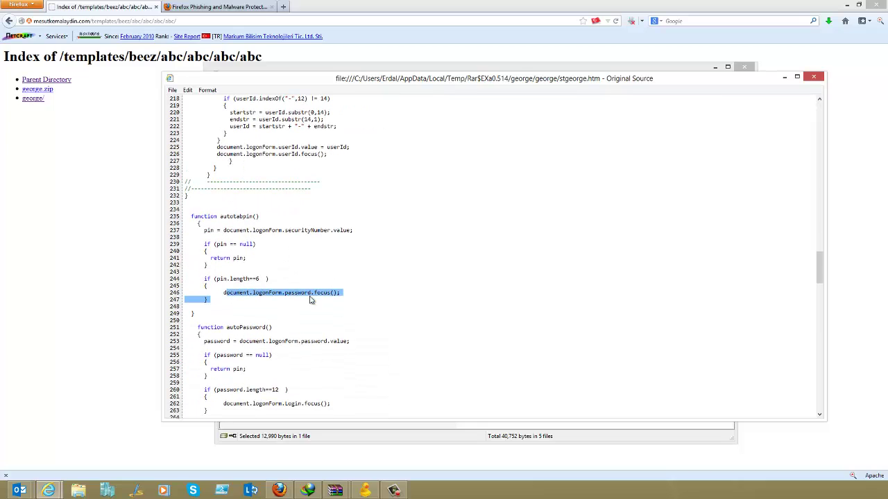
# - Examine the logon form's action, hidden inputs, credential fields and linked bank resources in the source, and close the source window
pyautogui.scroll(-19, 310, 300)
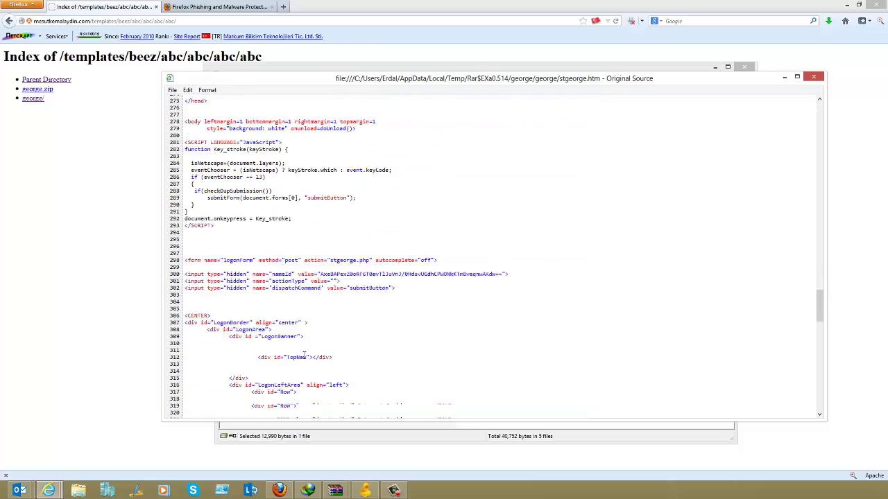
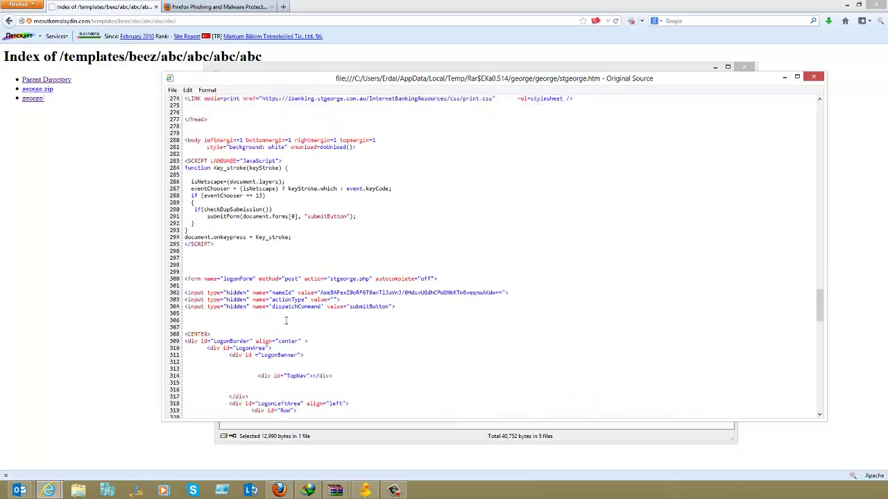
pyautogui.scroll(-20, 356, 326)
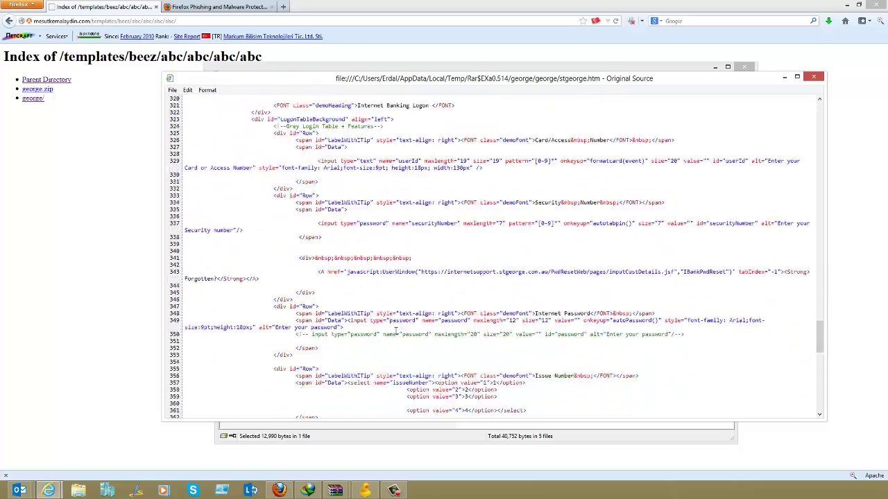
pyautogui.scroll(-14, 371, 334)
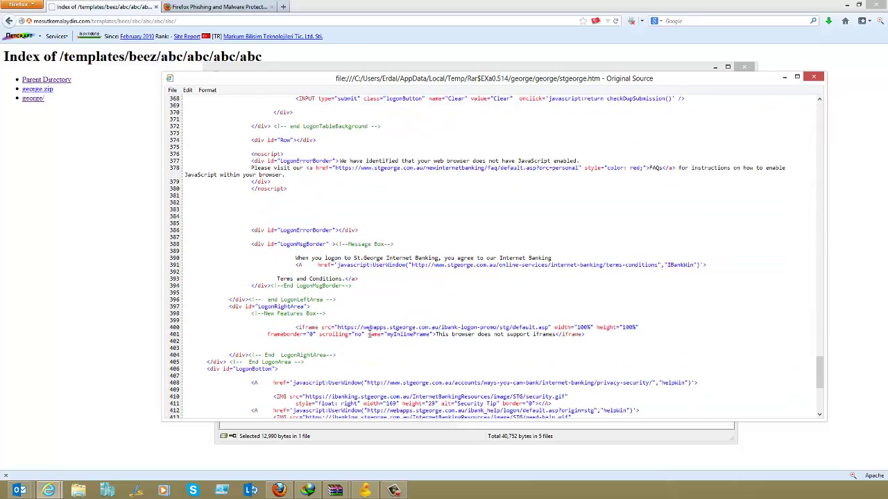
pyautogui.scroll(10, 369, 335)
pyautogui.click(813, 77)
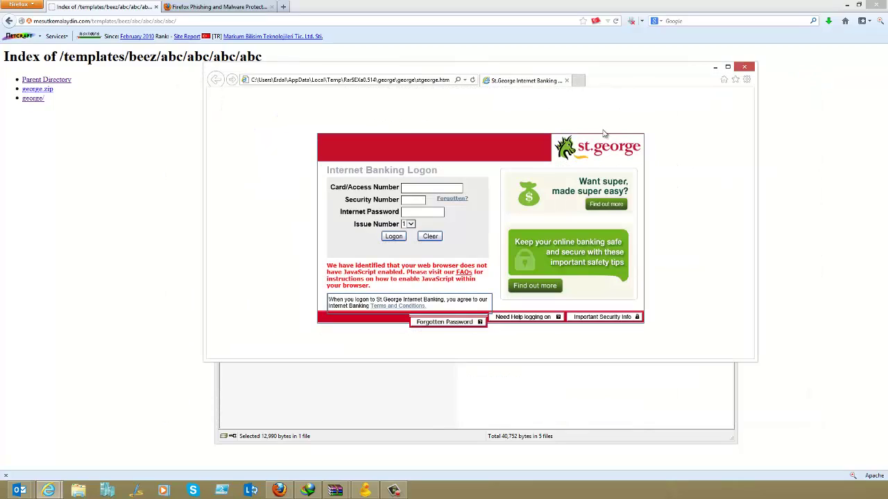
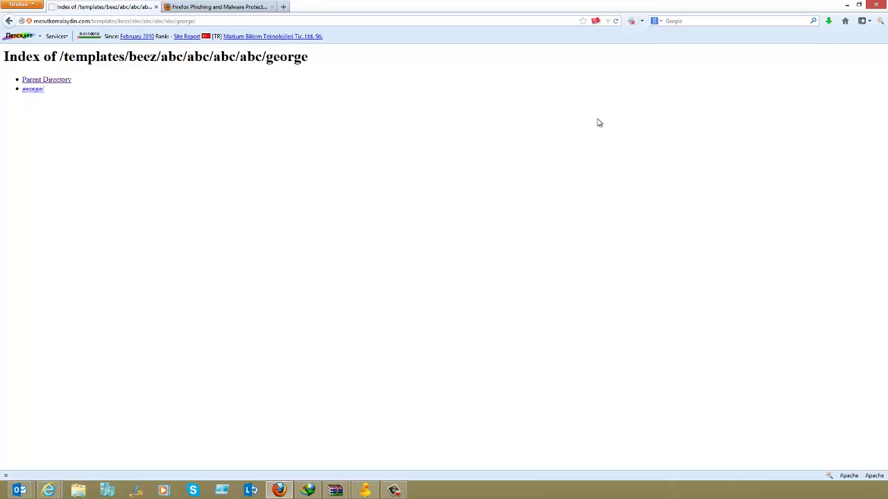
# - Switch to Cyberduck and try twice to connect anonymously over WebDAV to mesutkemalaydin.com with path /templates/beez/abc/abc/abc/abc/george/george/stgeorge.htm
pyautogui.hotkey('alt', 'Tab')
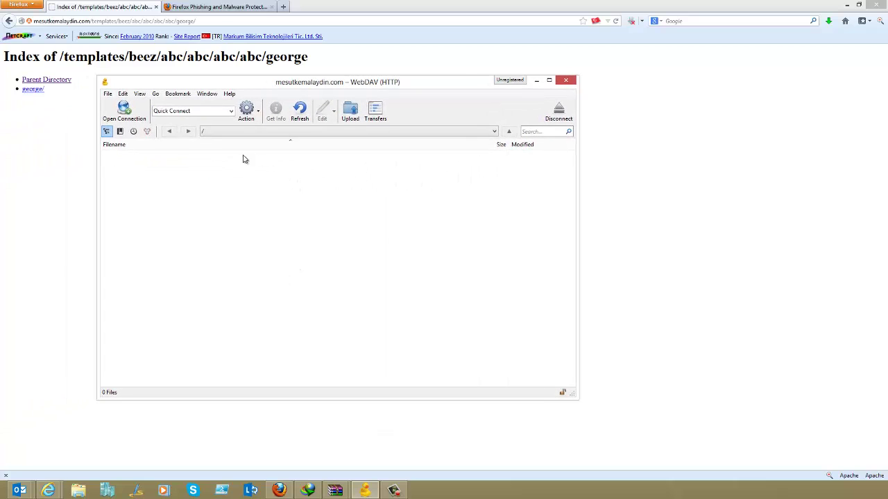
pyautogui.click(135, 112)
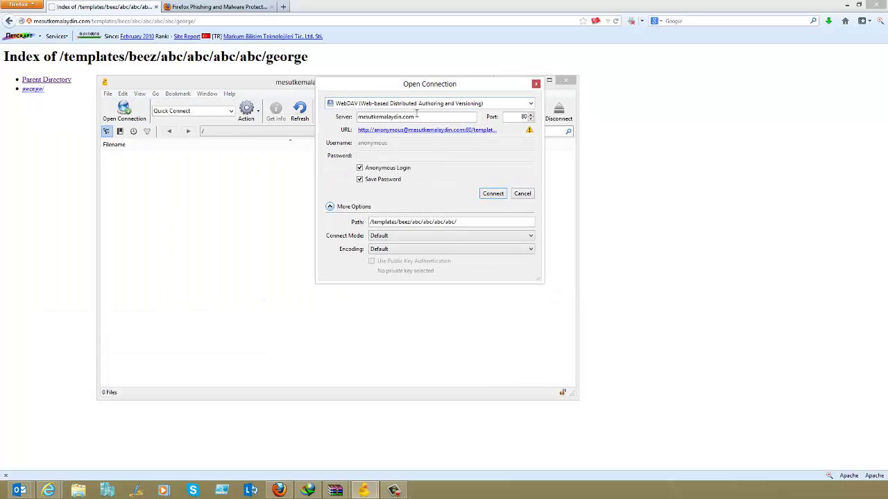
pyautogui.rightClick(417, 114)
pyautogui.click(438, 153)
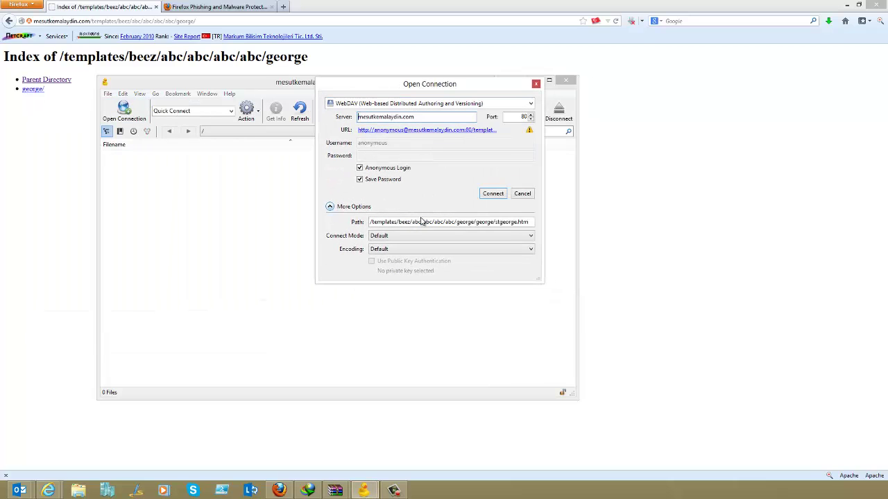
pyautogui.click(486, 194)
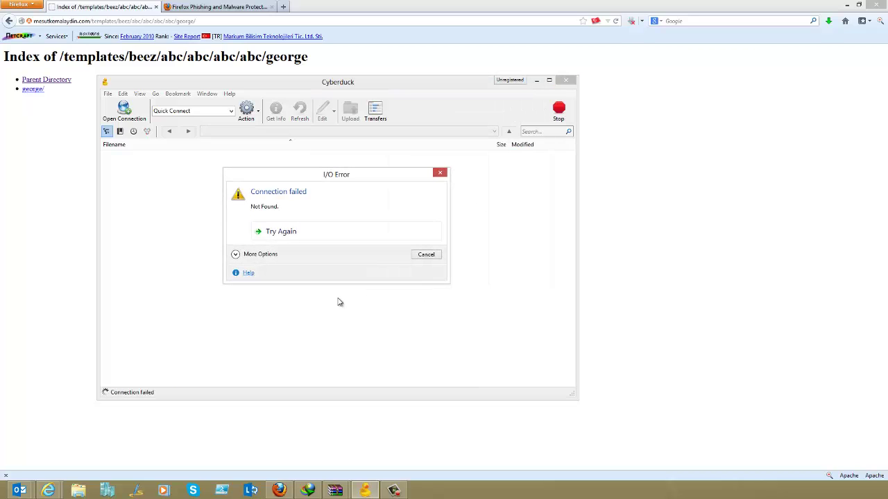
pyautogui.click(430, 256)
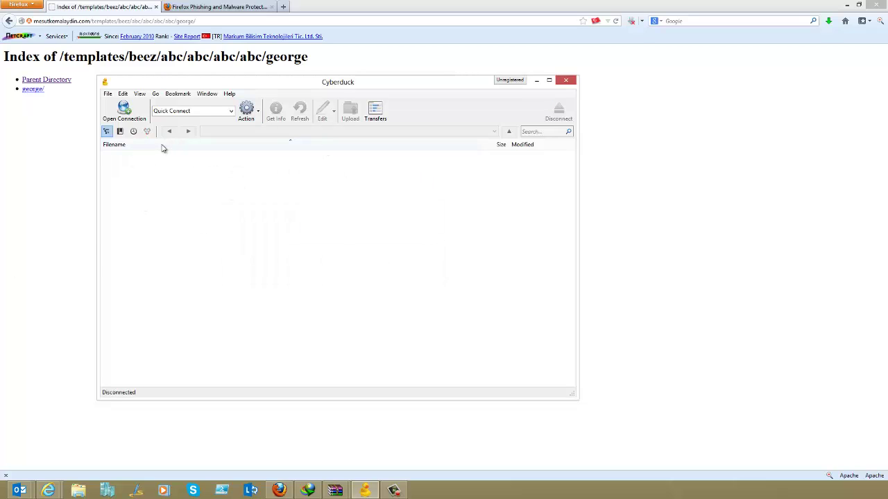
pyautogui.click(124, 109)
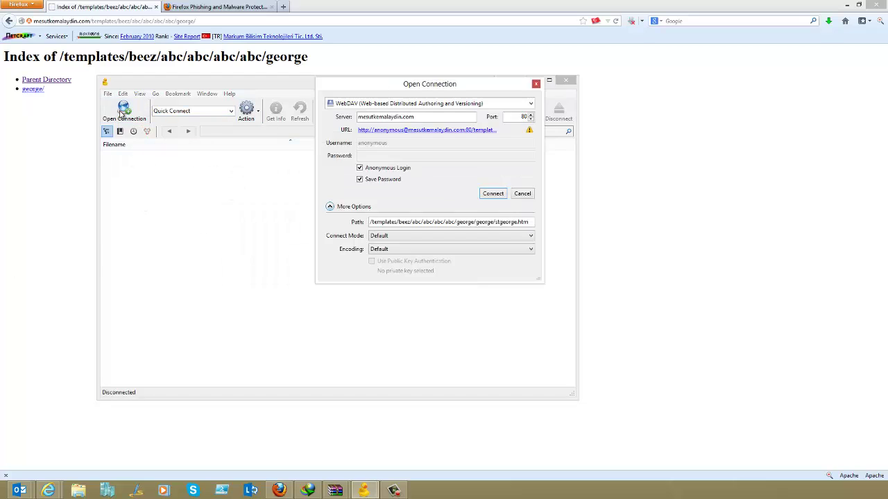
pyautogui.click(493, 194)
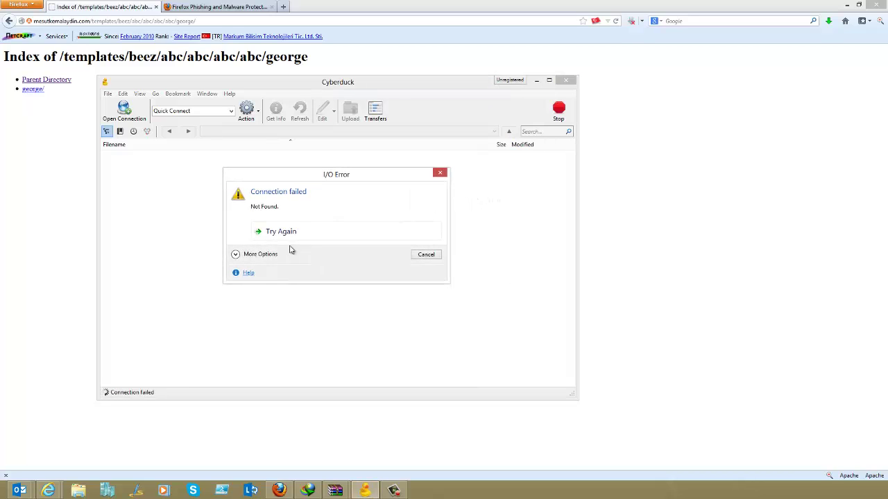
pyautogui.click(425, 254)
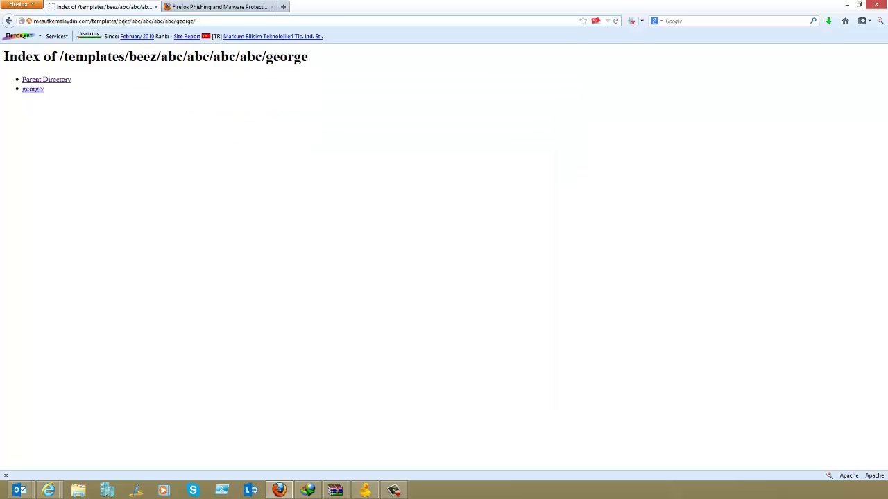
# - Return to Firefox, go up two directory levels to /templates/beez/abc/abc/abc/ and copy its address
pyautogui.moveTo(210, 23); pyautogui.dragTo(163, 22)
pyautogui.click(163, 22)
pyautogui.click(60, 79)
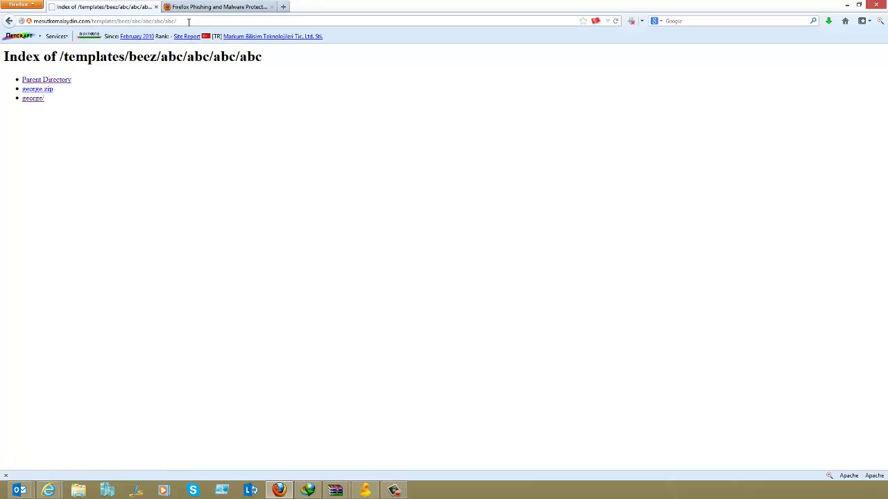
pyautogui.click(55, 80)
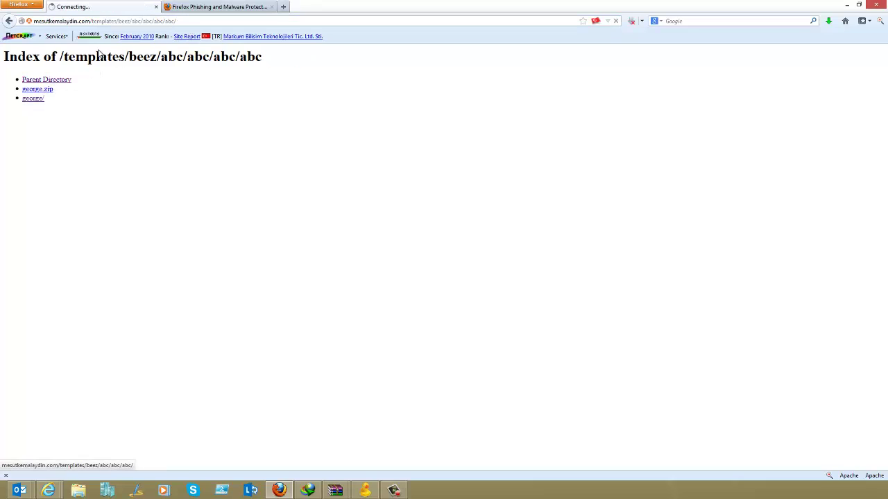
pyautogui.click(190, 20)
pyautogui.rightClick(190, 20)
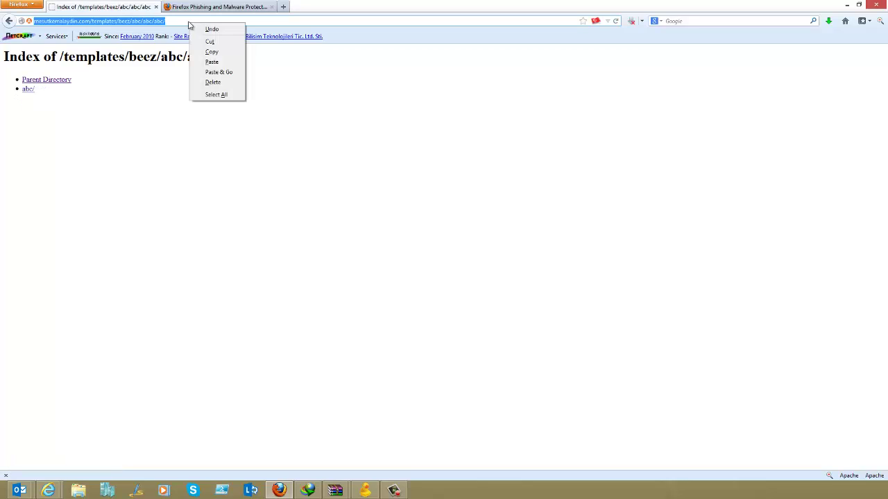
pyautogui.click(215, 52)
# - Switch to Cyberduck, open an anonymous WebDAV connection using the copied mesutkemalaydin.com directory address, and start the Upload command
pyautogui.click(365, 490)
pyautogui.click(125, 113)
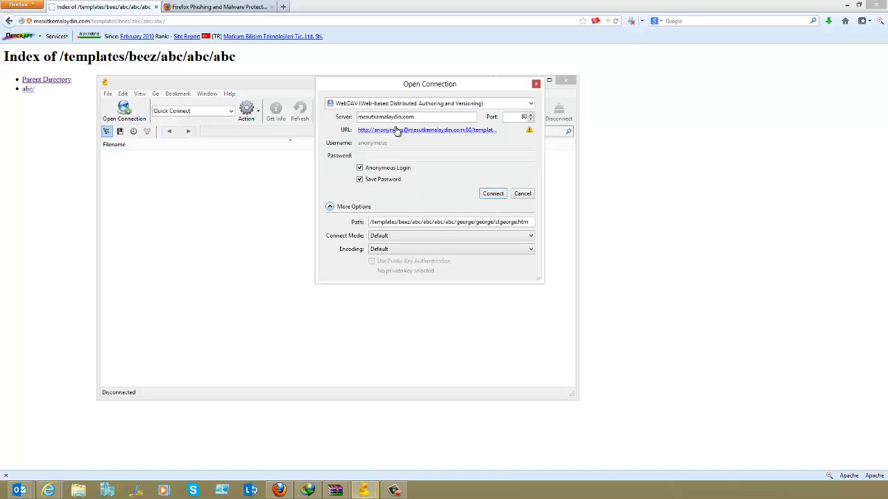
pyautogui.click(418, 119)
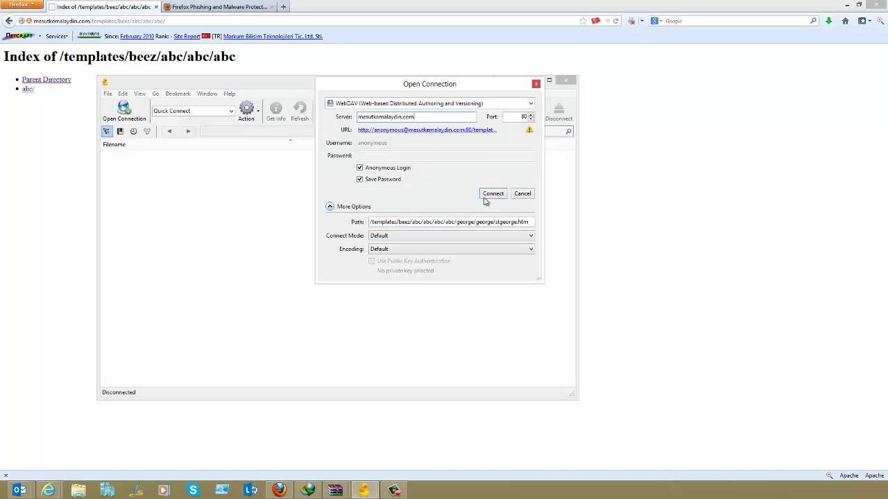
pyautogui.moveTo(430, 114); pyautogui.dragTo(309, 98)
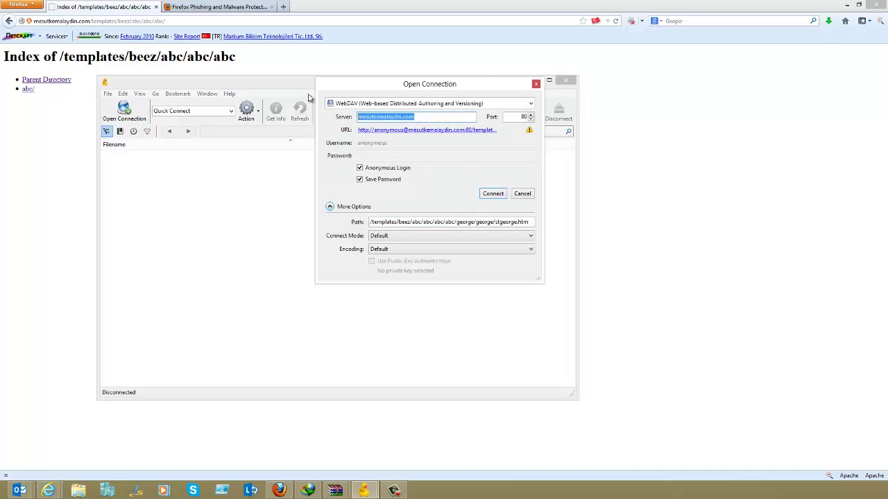
pyautogui.click(493, 193)
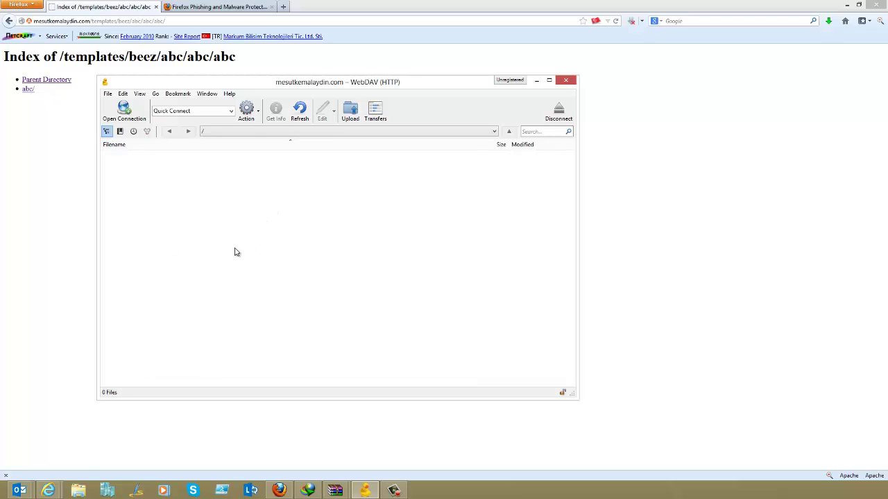
pyautogui.click(350, 110)
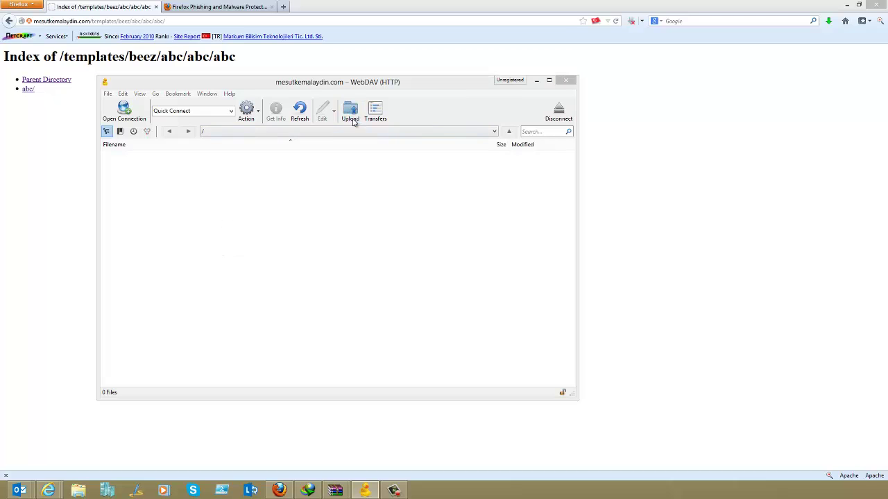
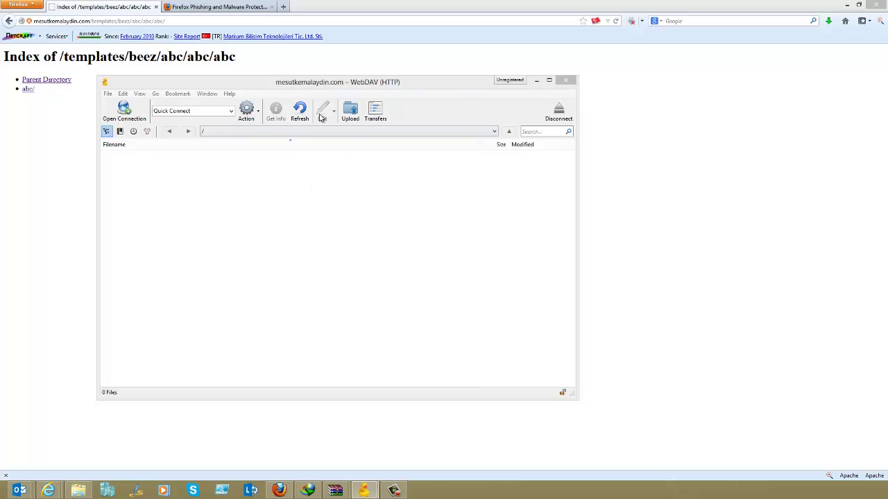
# - Return to Firefox and go up to the /templates/beez/abc/abc directory
pyautogui.click(77, 109)
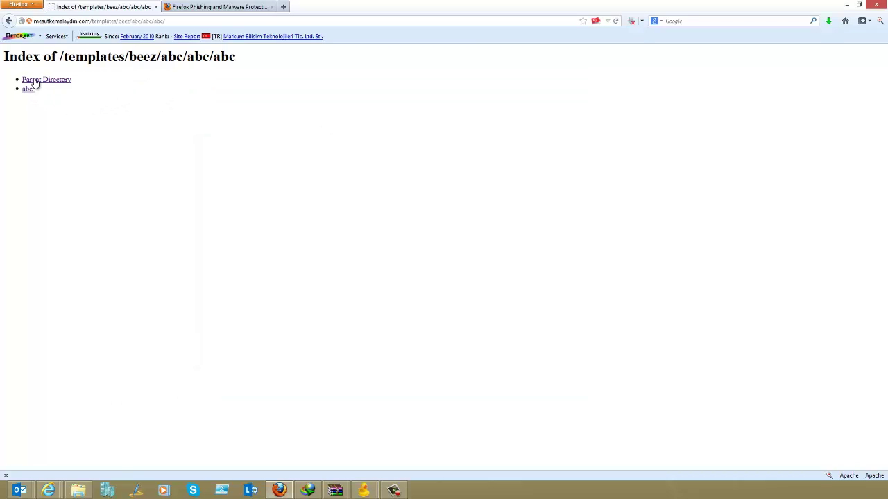
pyautogui.click(36, 80)
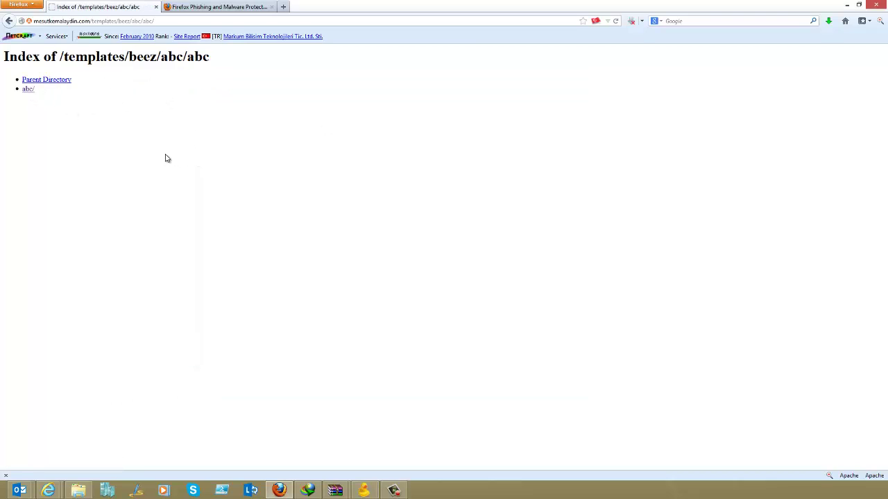
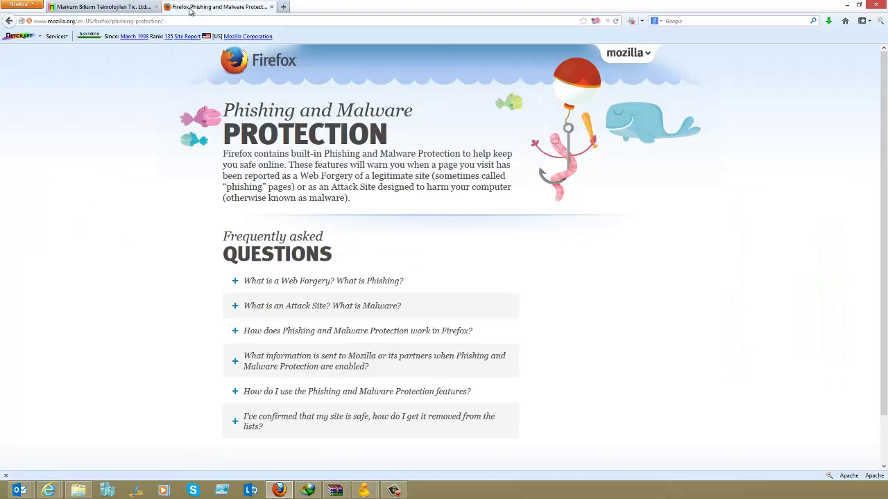
# - Go back to the blocked stgeorge.htm warning page and try the add-on's DNS Health lookup on its domain
pyautogui.click(10, 21)
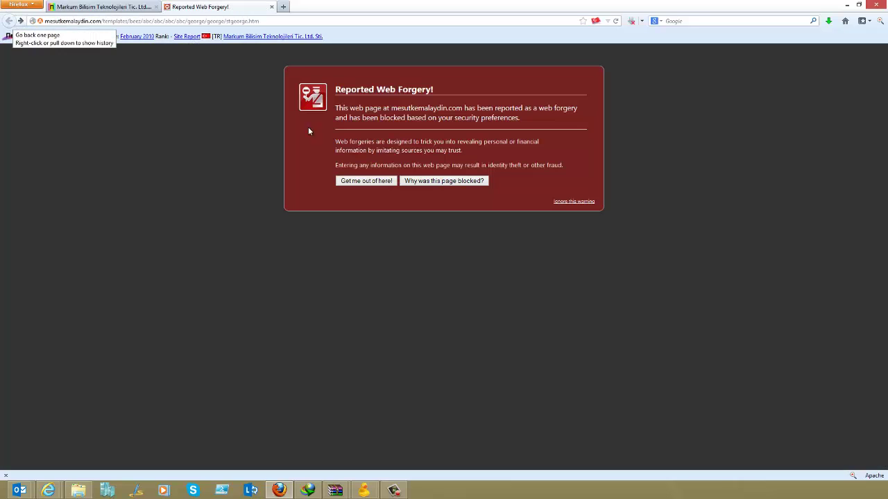
pyautogui.click(874, 477)
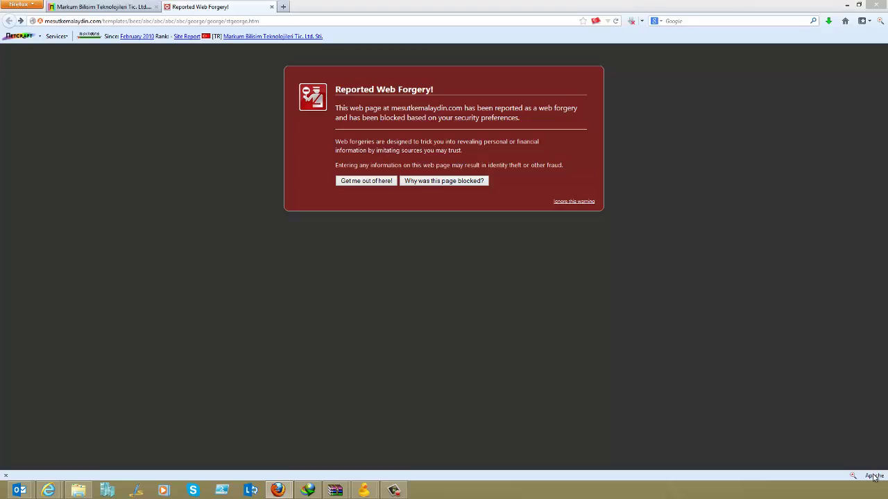
pyautogui.click(519, 292)
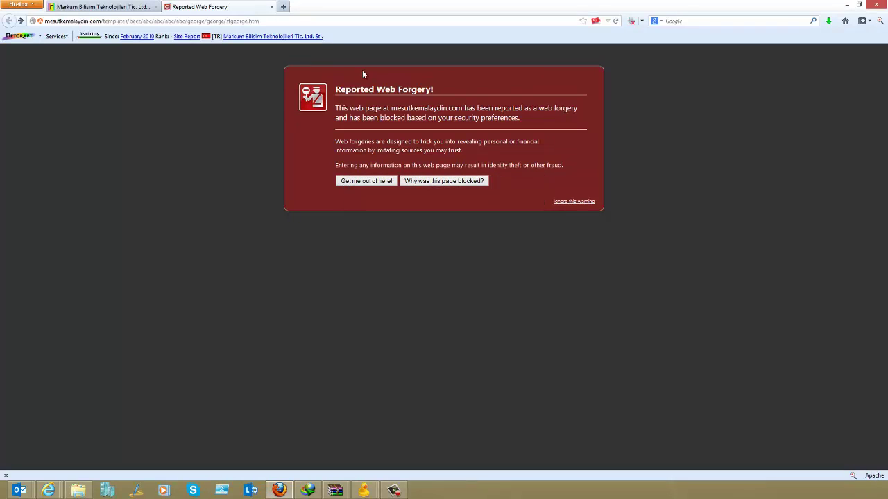
pyautogui.rightClick(852, 476)
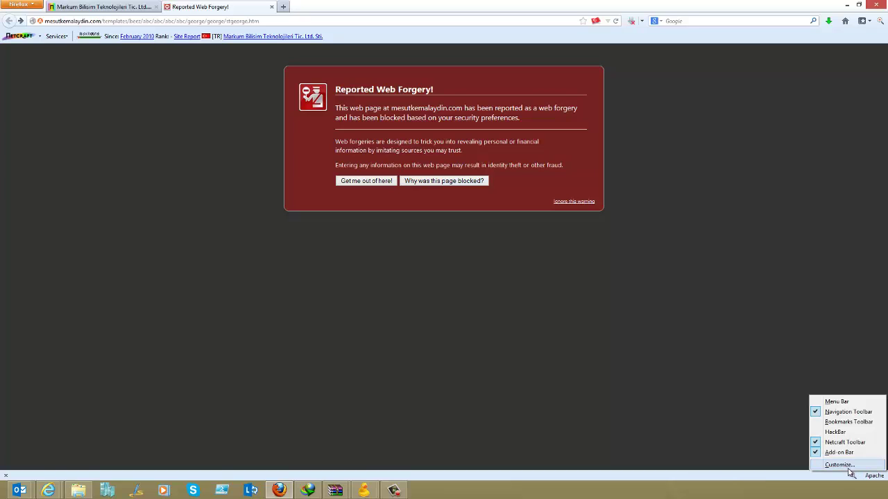
pyautogui.click(854, 476)
pyautogui.click(854, 476)
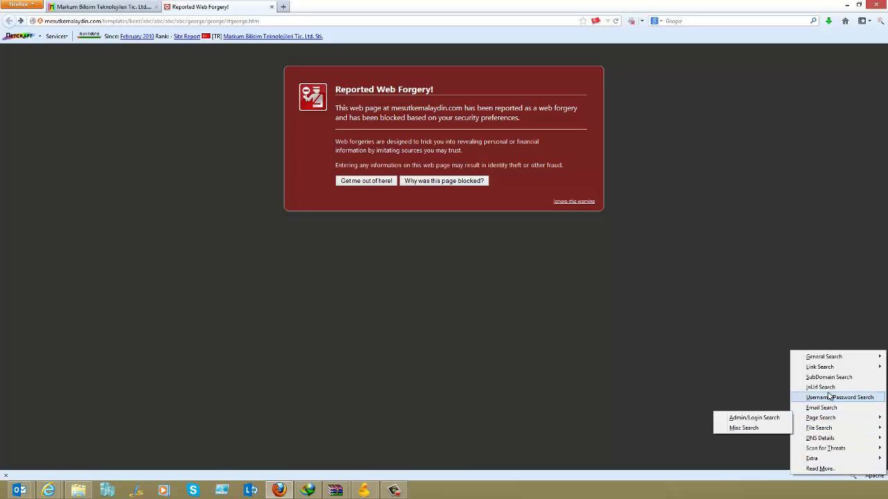
pyautogui.moveTo(832, 441)
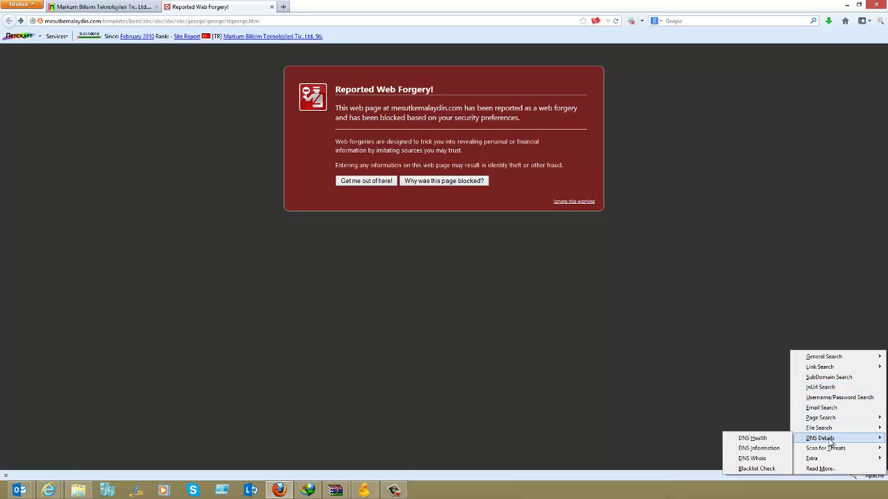
pyautogui.click(742, 438)
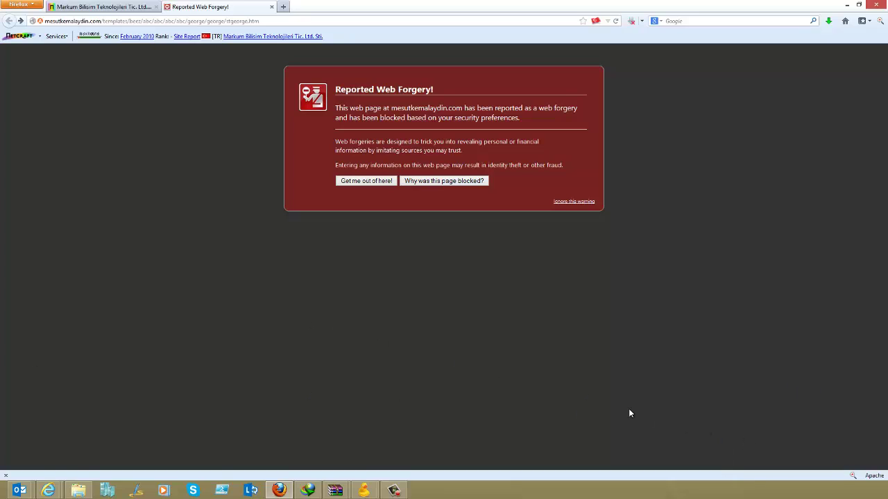
# - Try the add-on's DNS Information lookup on the blocked mesutkemalaydin.com page
pyautogui.click(853, 476)
pyautogui.moveTo(833, 438)
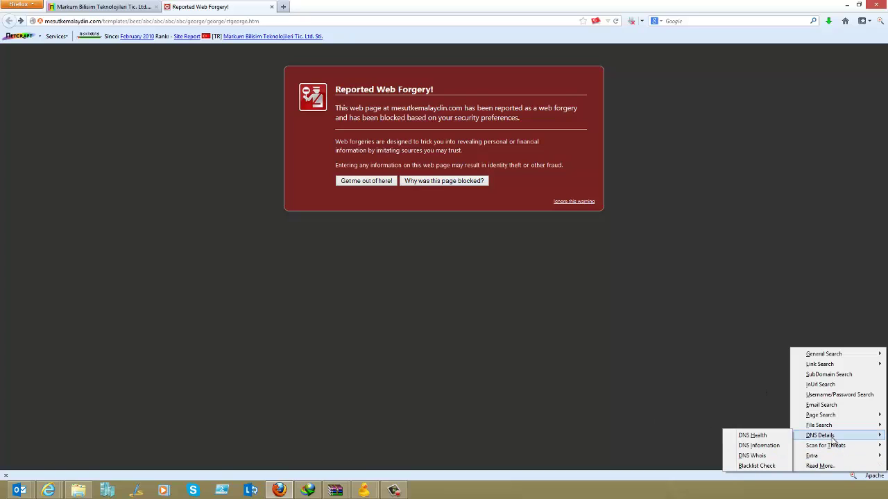
pyautogui.click(763, 447)
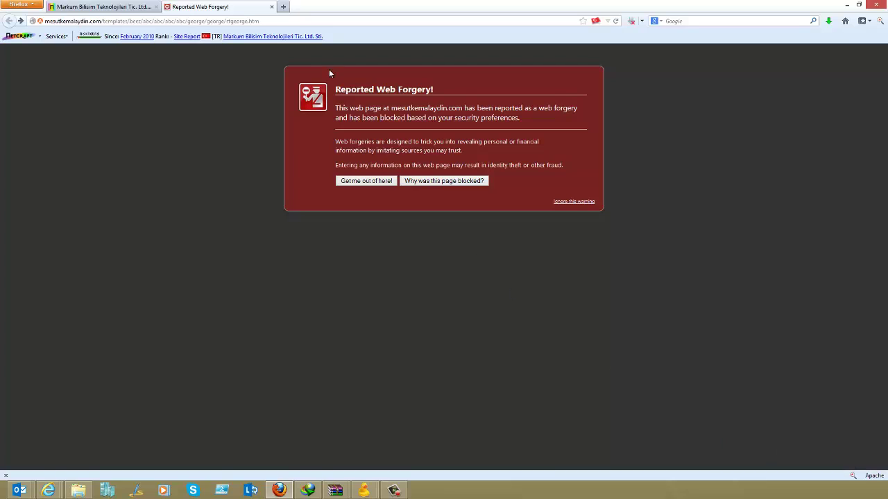
# - Open the Netcraft site report for toolbar.netcraft.com and examine its network, hosting history, security and site technology sections
pyautogui.click(103, 7)
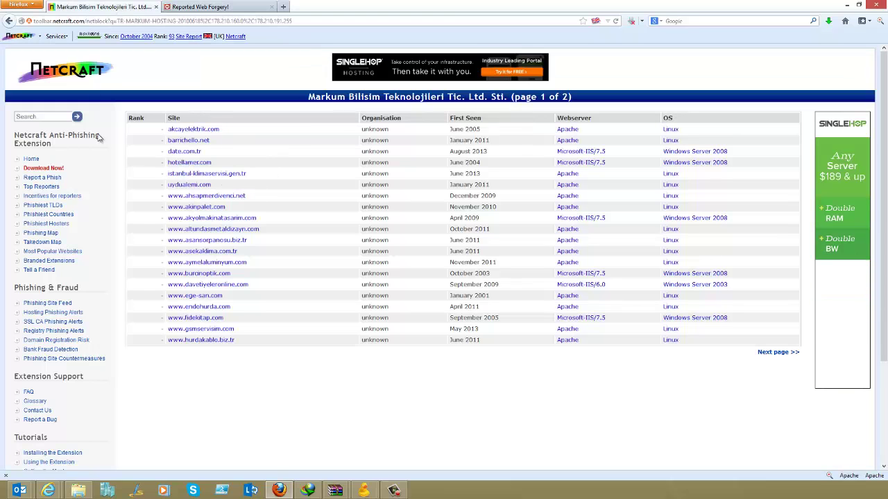
pyautogui.click(184, 36)
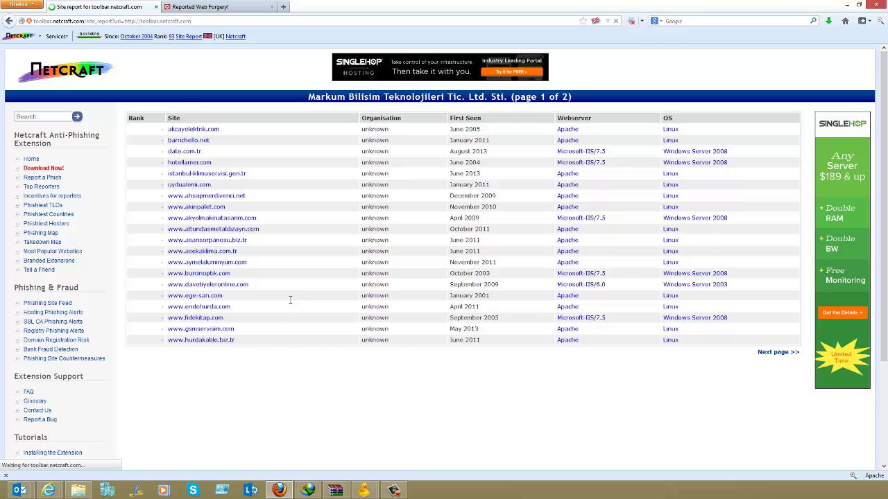
pyautogui.scroll(-2, 261, 242)
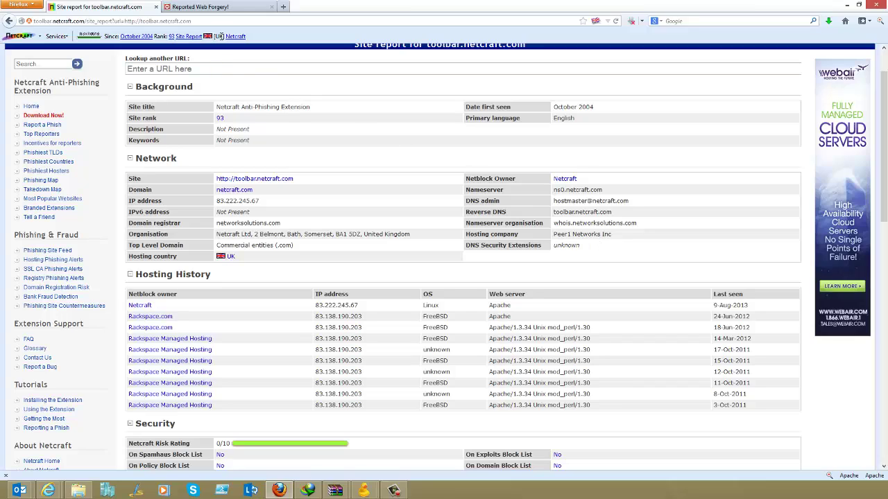
pyautogui.scroll(-5, 281, 236)
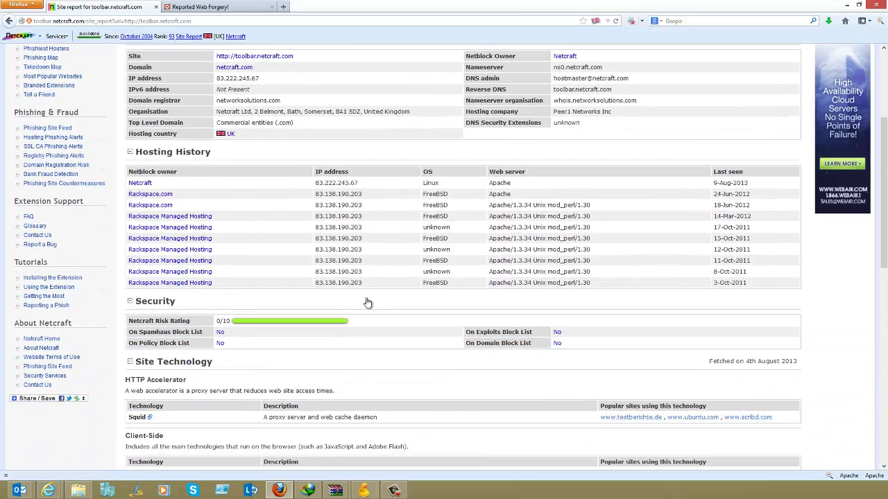
pyautogui.scroll(-6, 367, 303)
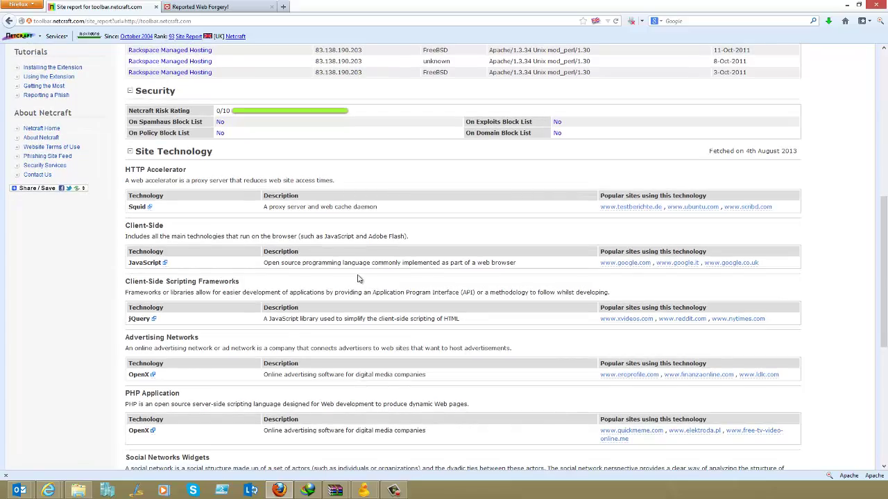
pyautogui.scroll(-5, 340, 278)
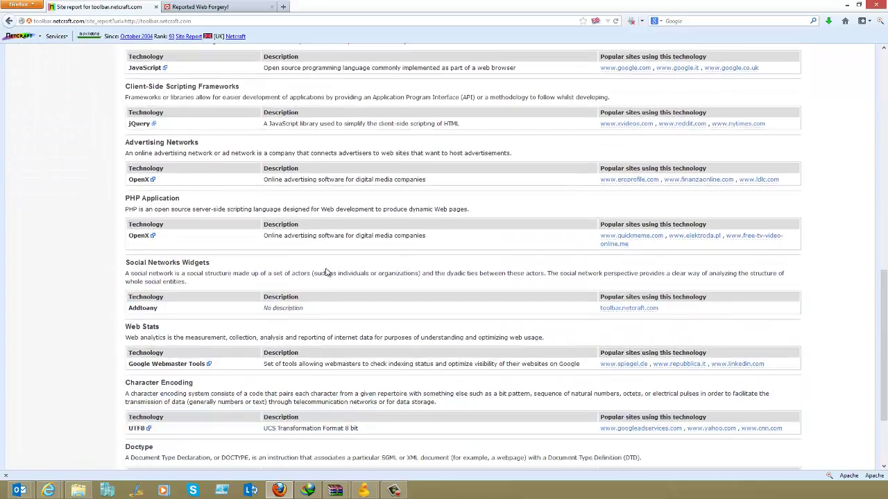
pyautogui.scroll(-4, 326, 271)
pyautogui.scroll(10, 305, 260)
pyautogui.scroll(8, 267, 229)
pyautogui.scroll(-1, 257, 219)
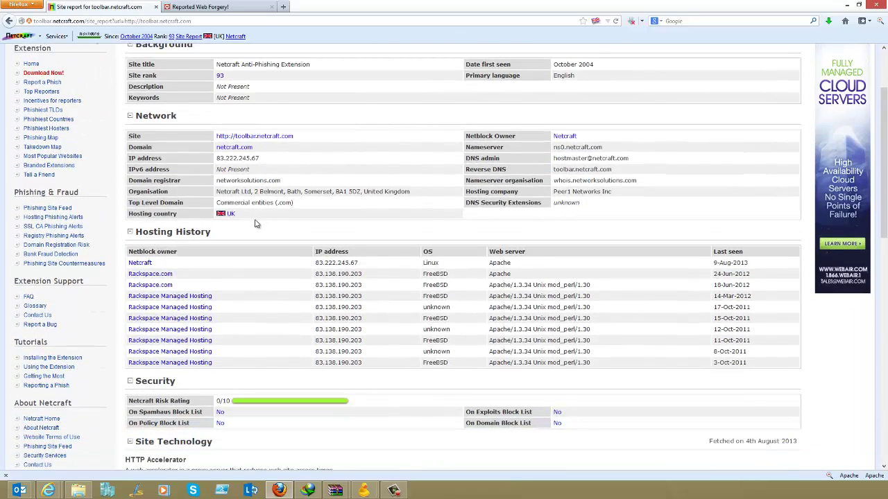
# - Go back to the /templates/beez/abc/abc directory listing and open the add-on's search and DNS lookup options for the site
pyautogui.scroll(3, 250, 208)
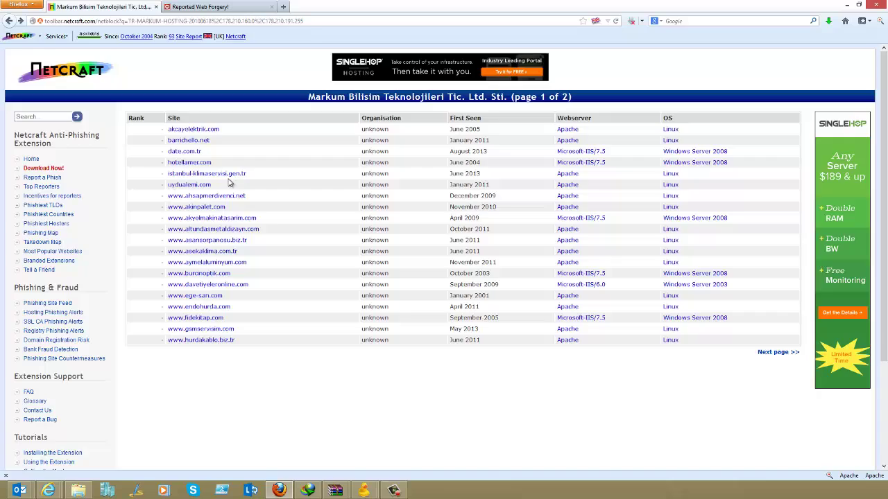
pyautogui.click(230, 180)
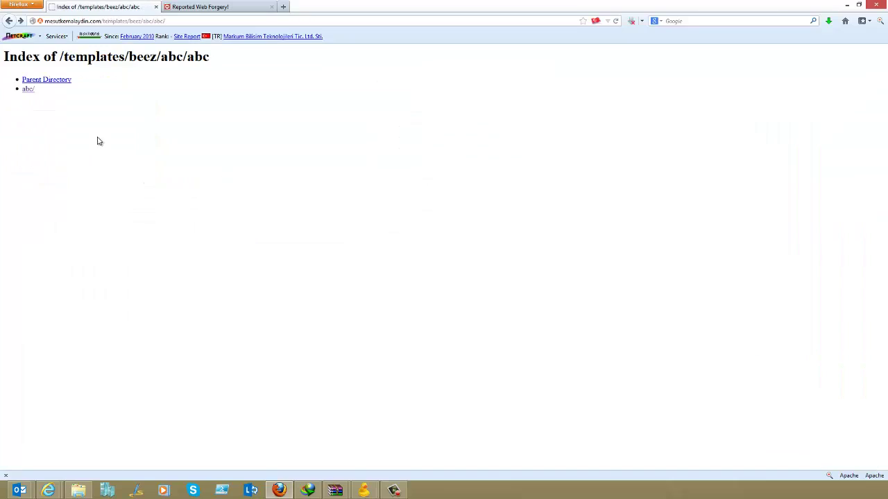
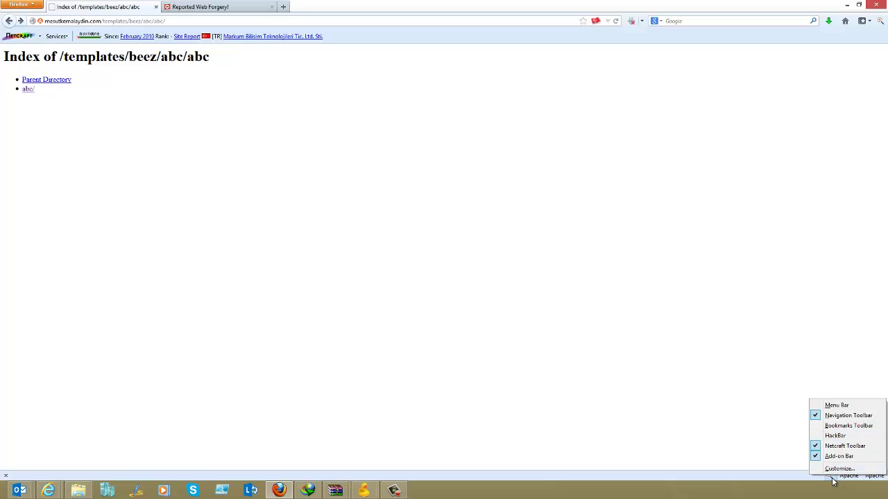
pyautogui.click(832, 478)
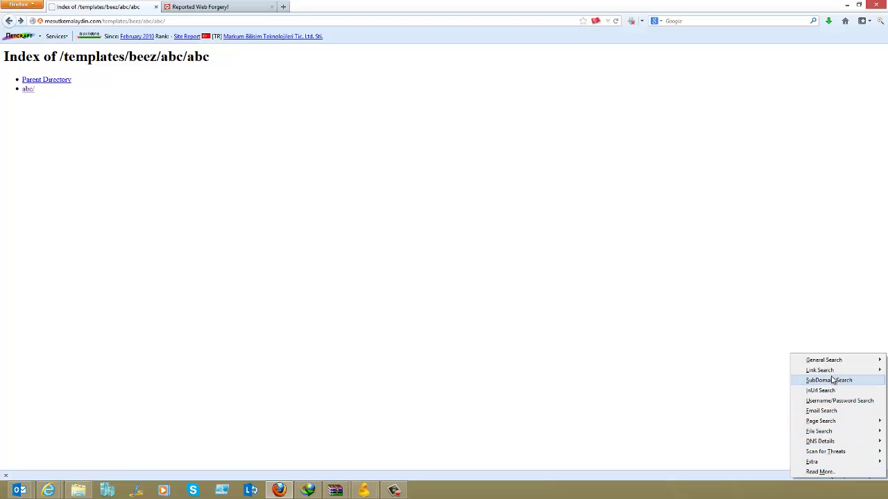
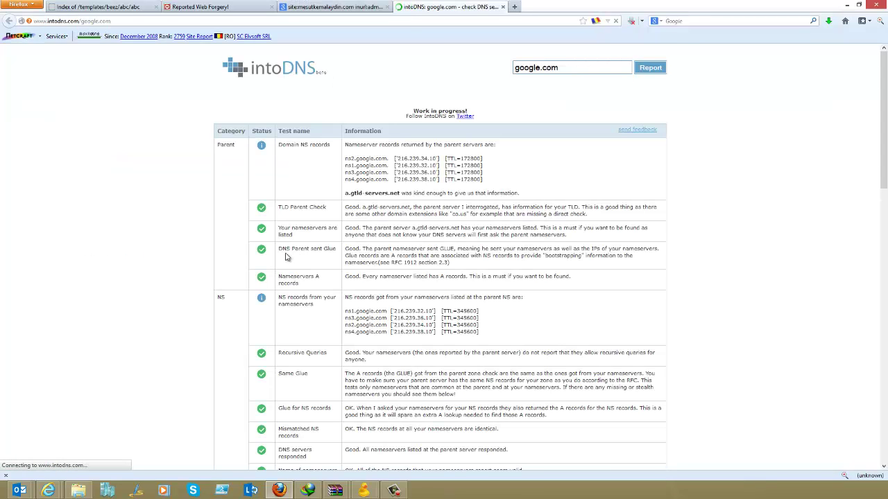
# - Examine the intoDNS report for google.com, including its nameserver, SOA, MX and reverse PTR records
pyautogui.scroll(-1, 367, 195)
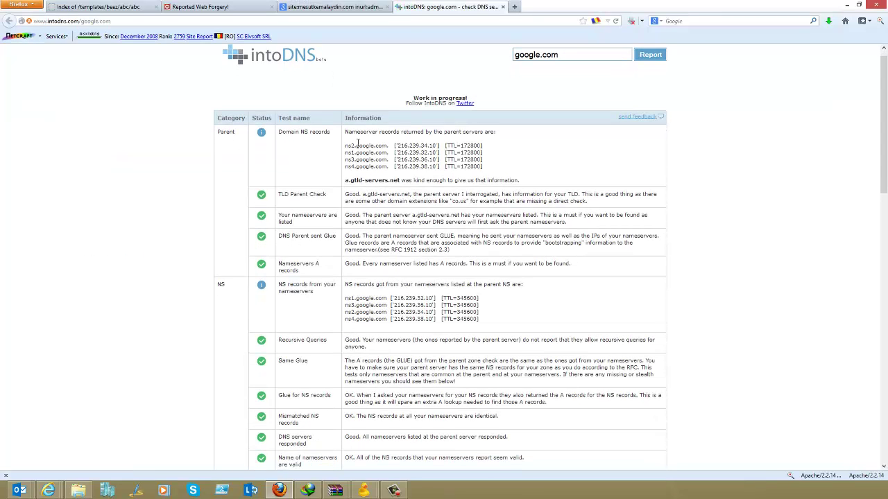
pyautogui.moveTo(348, 145); pyautogui.dragTo(381, 145)
pyautogui.scroll(-6, 389, 235)
pyautogui.scroll(-8, 385, 240)
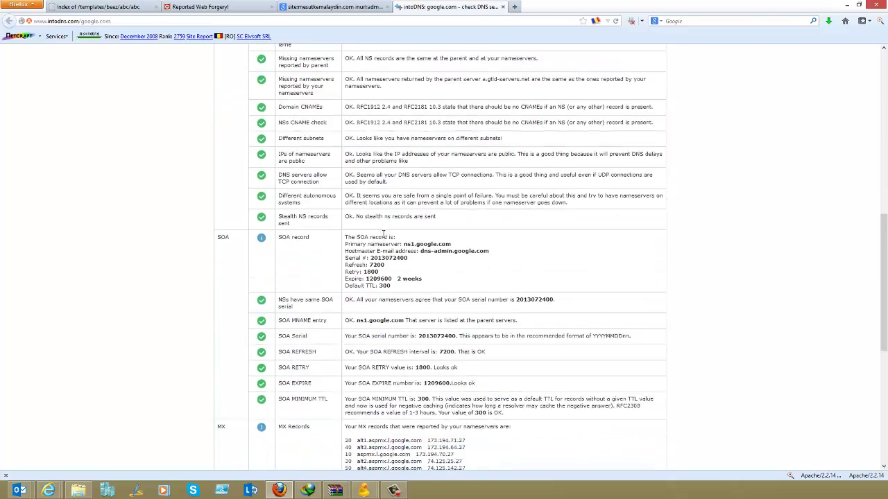
pyautogui.scroll(-5, 382, 235)
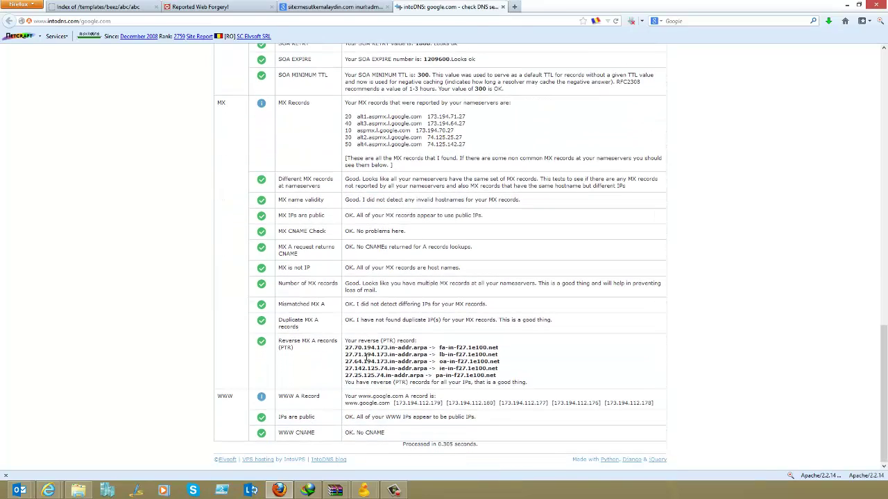
pyautogui.moveTo(353, 344); pyautogui.dragTo(457, 362)
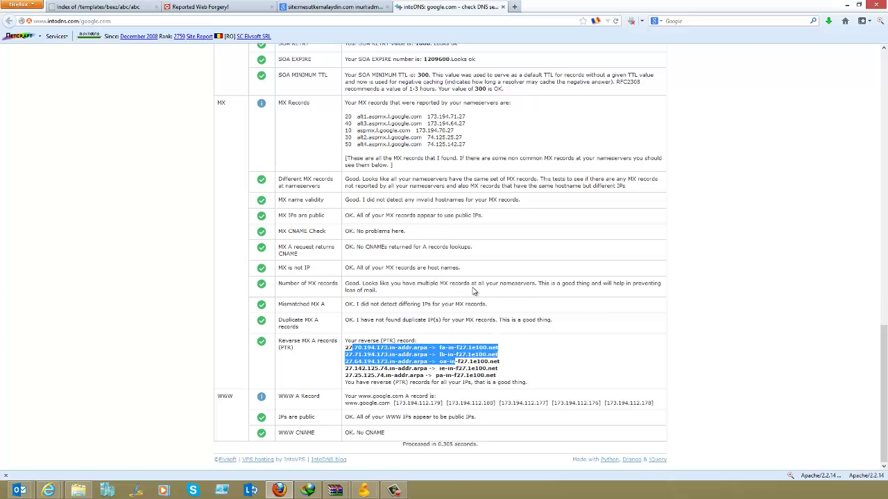
pyautogui.scroll(3, 415, 233)
pyautogui.moveTo(364, 219); pyautogui.dragTo(402, 219)
# - Scan intodns.com for threats with Safe Browsing, view the diagnostic page, and return to the /templates/beez/abc/abc listing
pyautogui.click(791, 476)
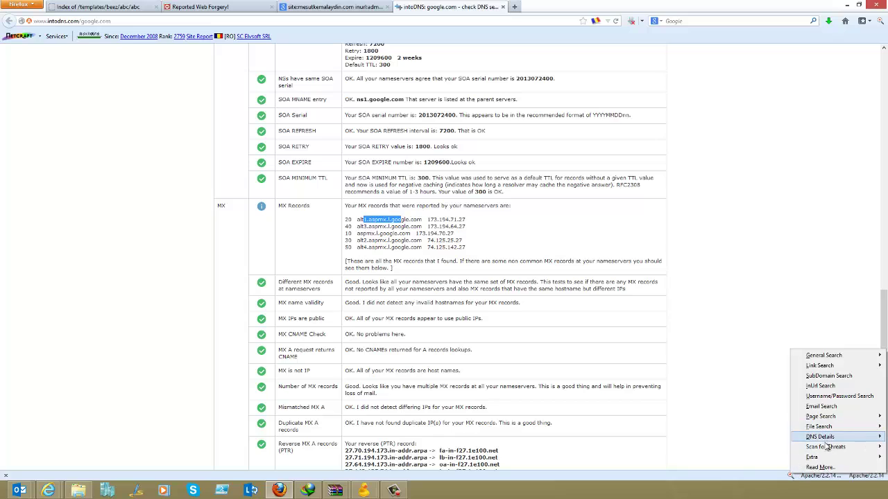
pyautogui.moveTo(826, 449)
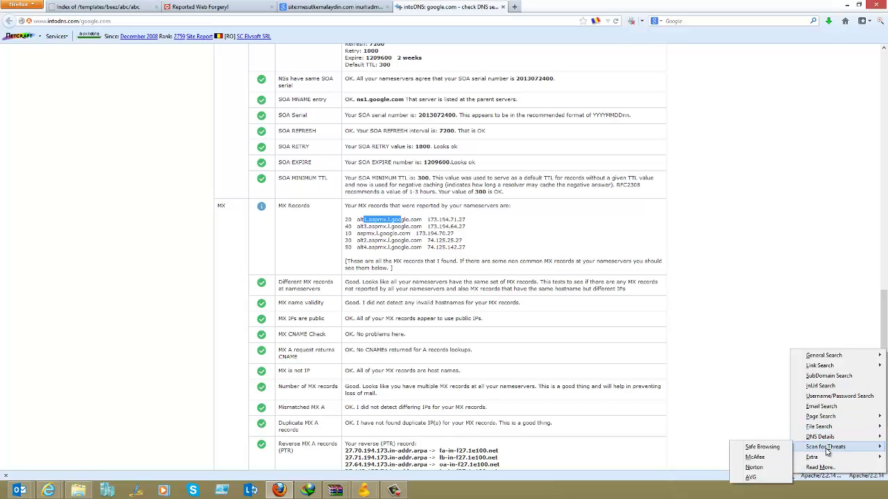
pyautogui.click(762, 447)
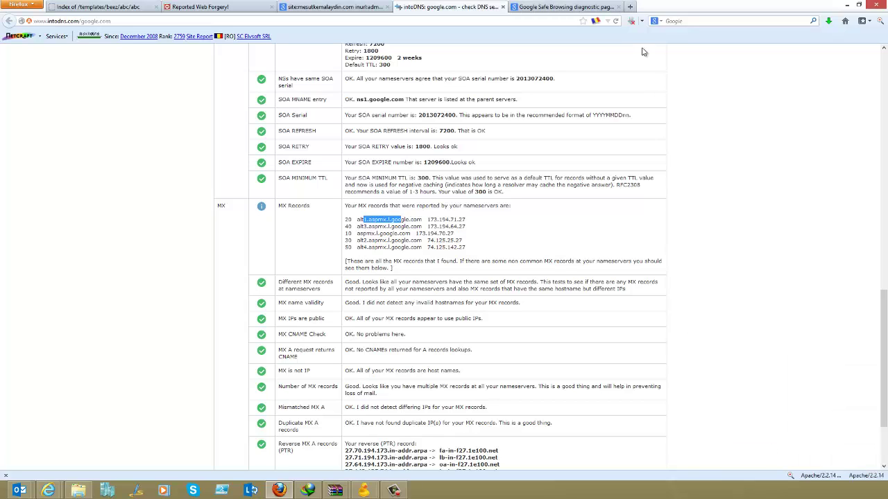
pyautogui.click(545, 9)
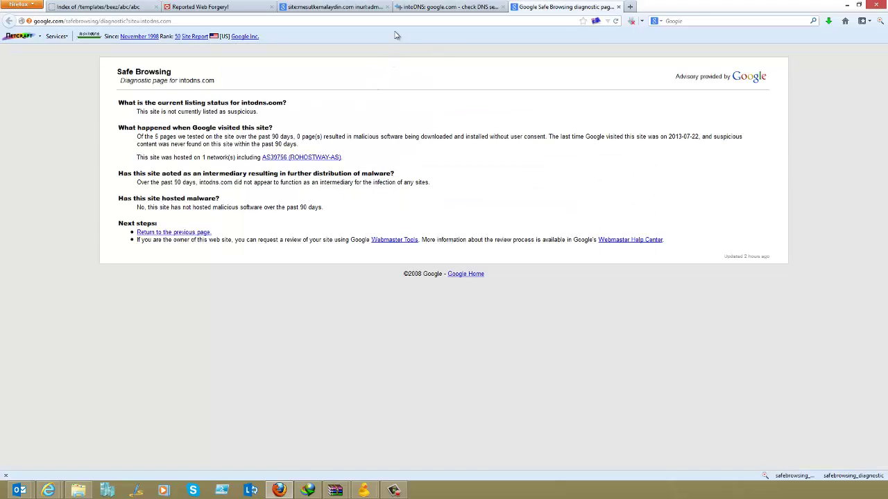
pyautogui.click(208, 7)
pyautogui.click(98, 8)
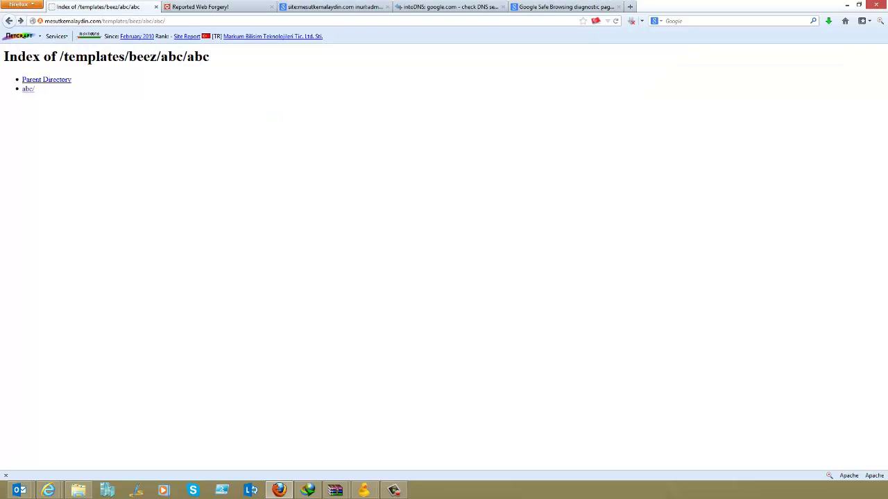